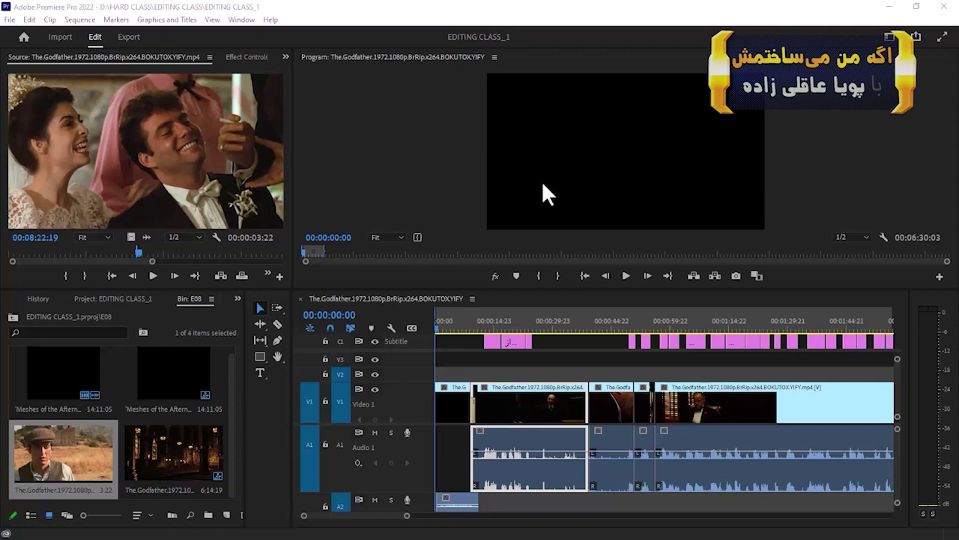
# - Examine frames of the office and garden wedding scenes at several points between about 00:01:01 and 00:03:34 in the sequence
pyautogui.click(675, 325)
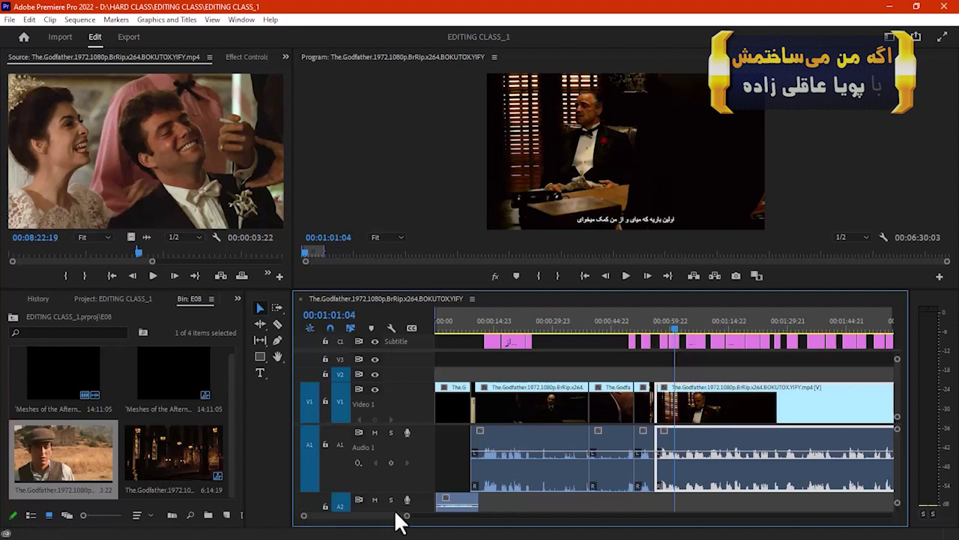
pyautogui.scroll(-4, 419, 517)
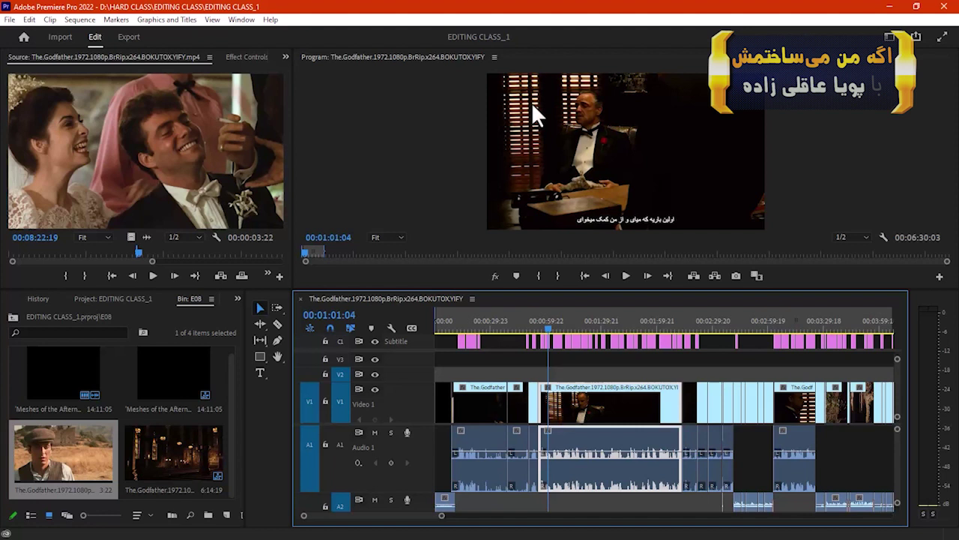
pyautogui.click(832, 320)
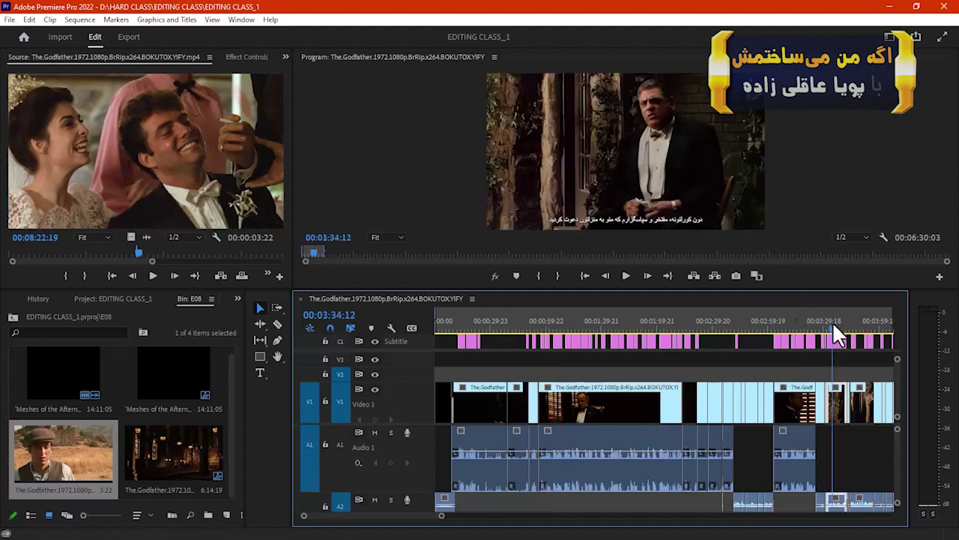
pyautogui.click(757, 321)
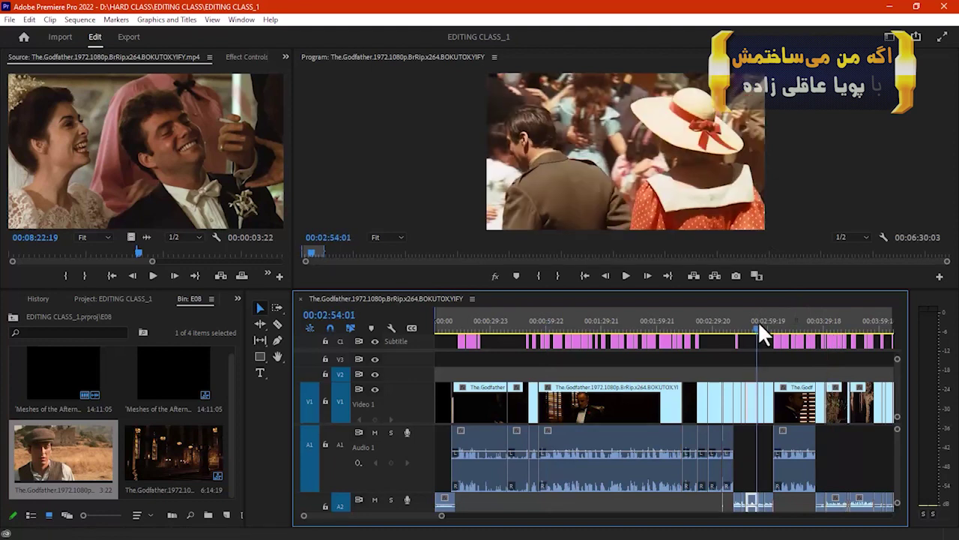
pyautogui.click(713, 328)
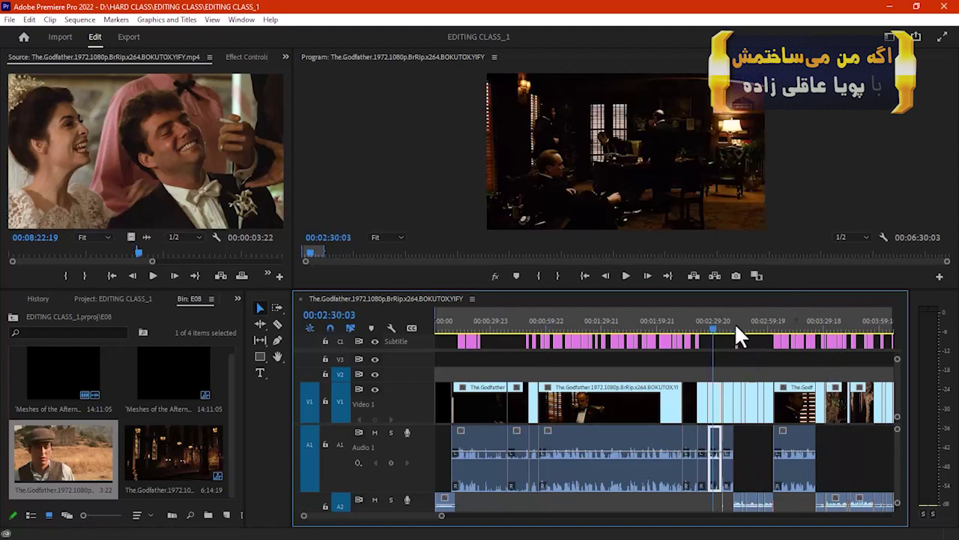
pyautogui.click(763, 330)
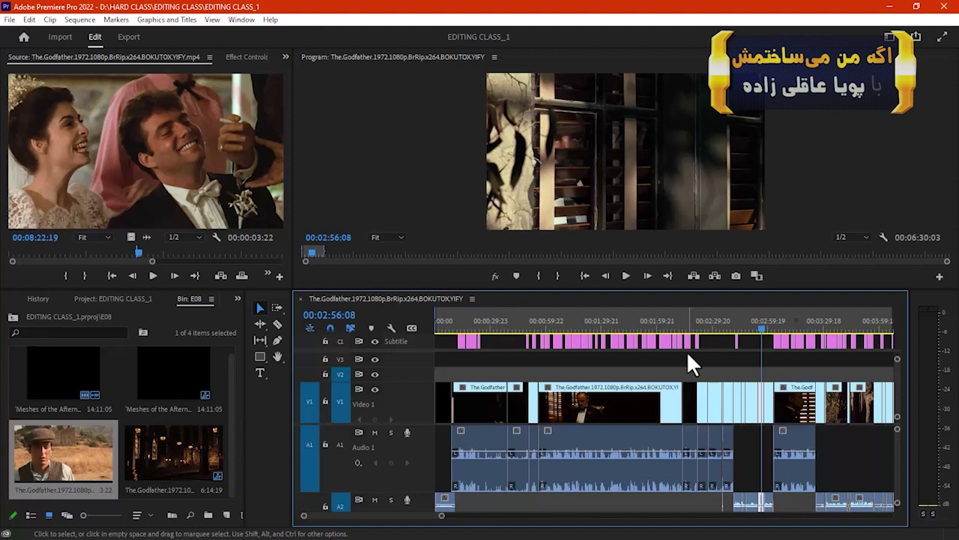
pyautogui.click(748, 326)
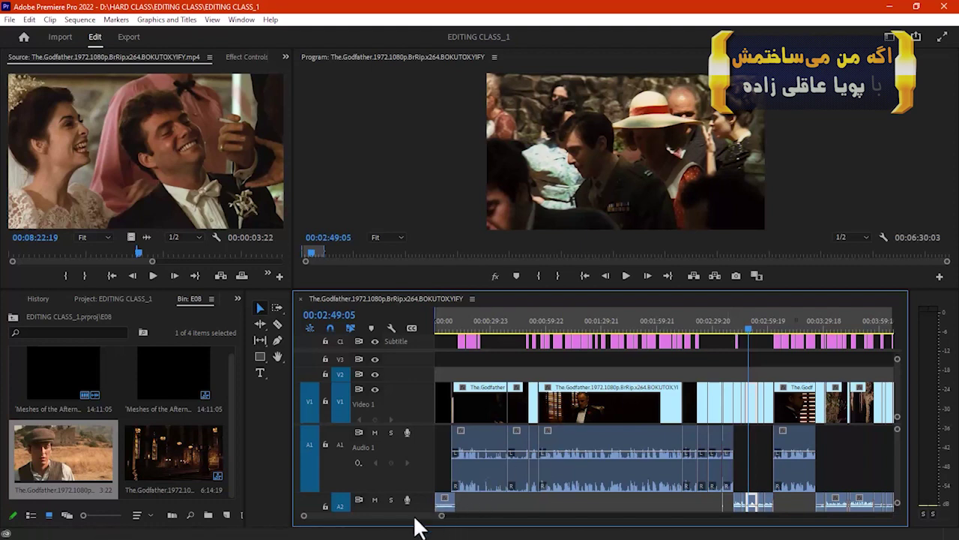
# - Examine the frame at 00:06:22:03 near the end of the sequence and return to the opening section of the timeline
pyautogui.hscroll(5, 422, 515)
pyautogui.hscroll(-3, 429, 517)
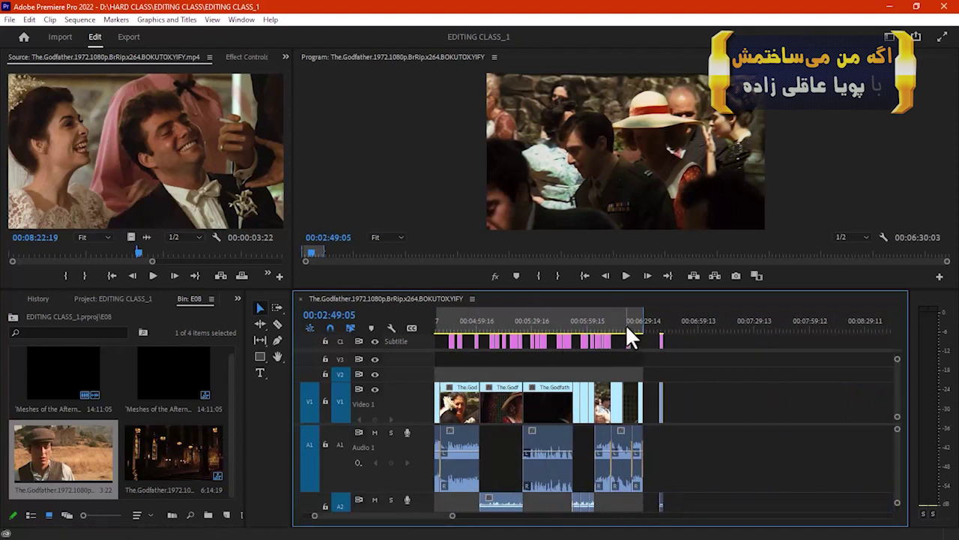
pyautogui.click(629, 325)
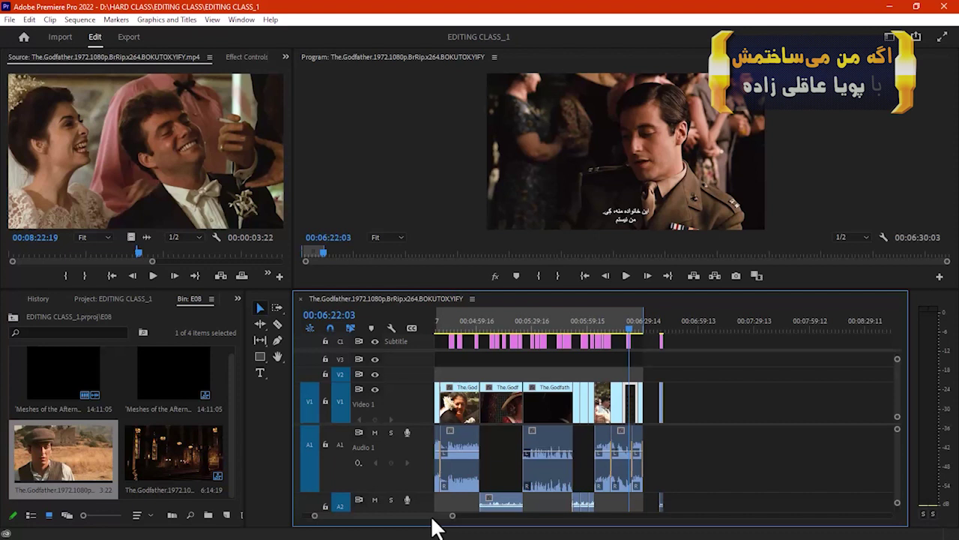
pyautogui.scroll(5, 432, 518)
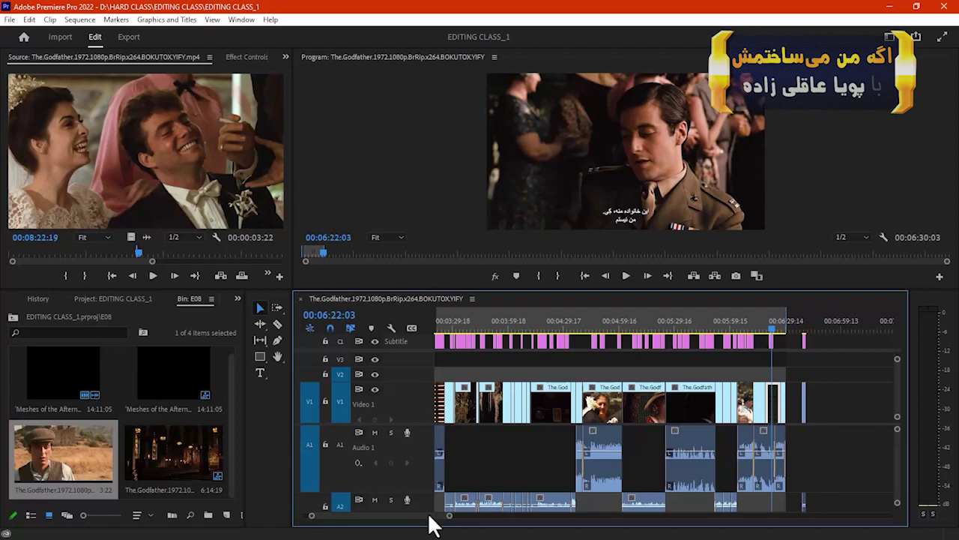
pyautogui.moveTo(429, 515); pyautogui.dragTo(416, 517)
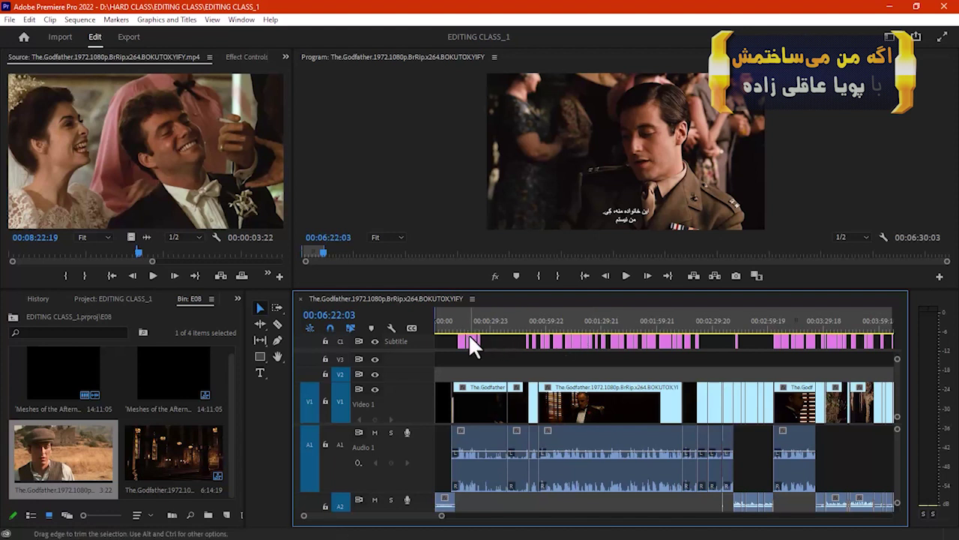
# - Play the sequence from 00:00:00:00 and stop at about 00:00:14 in the first office dialogue shot
pyautogui.moveTo(450, 325); pyautogui.dragTo(431, 330)
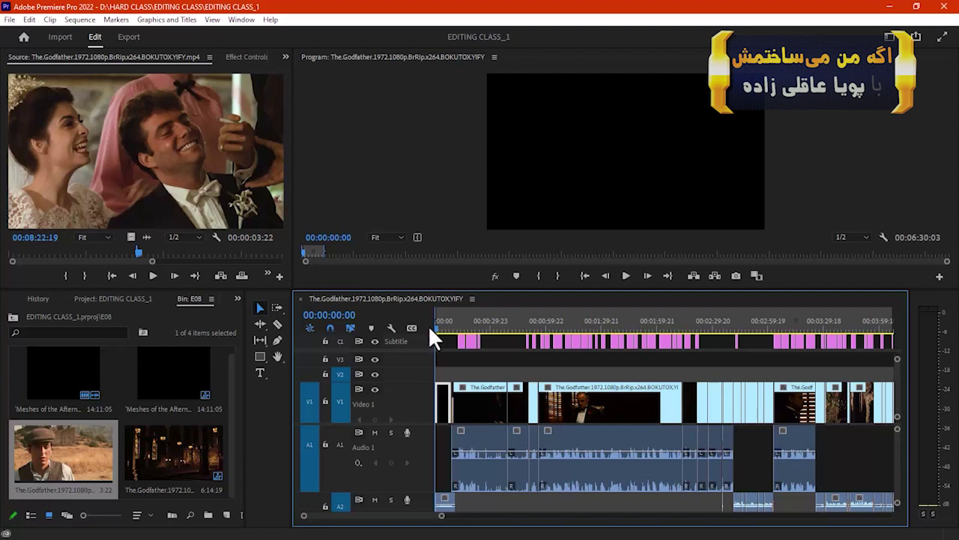
pyautogui.press('space')
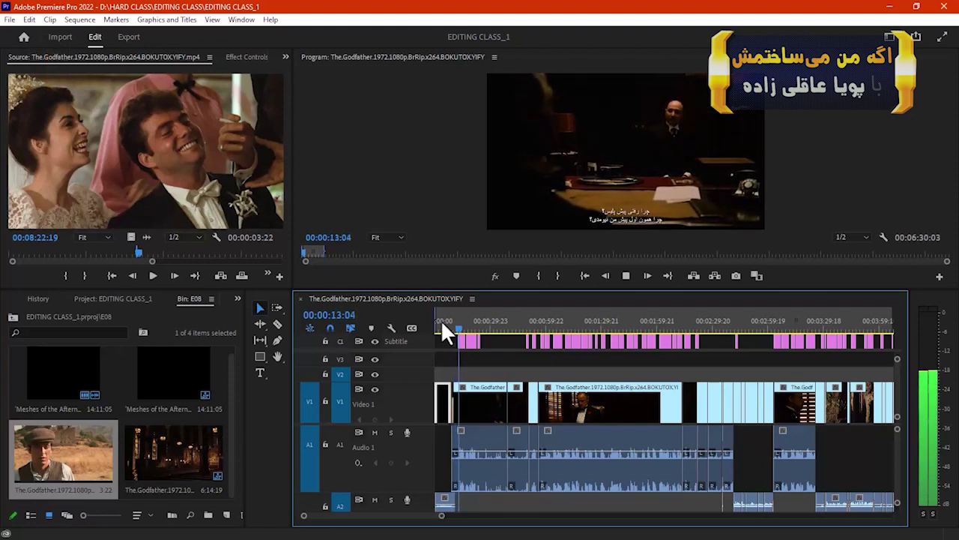
pyautogui.click(625, 275)
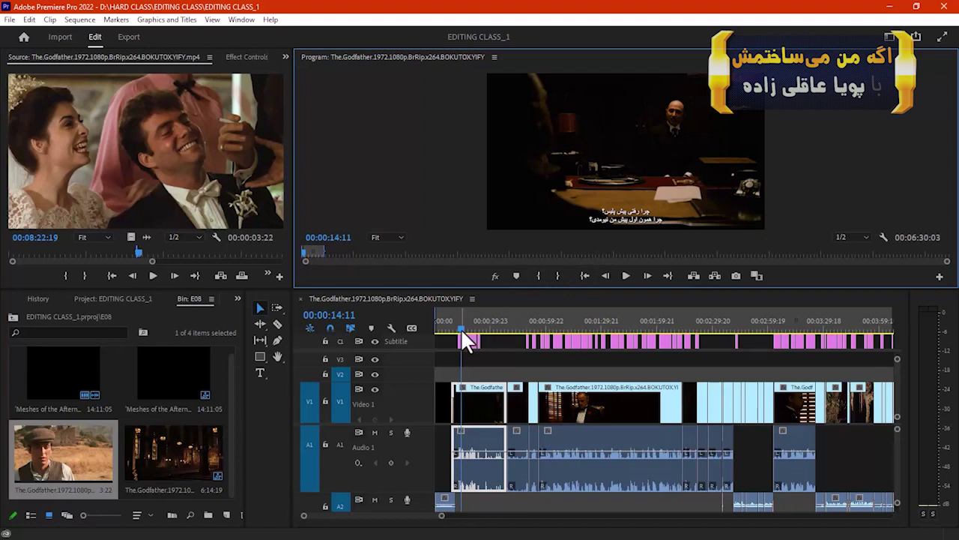
# - Step through the cuts to the long office clip starting at 00:00:56:03 and check its duration without changing it
pyautogui.press('Down')
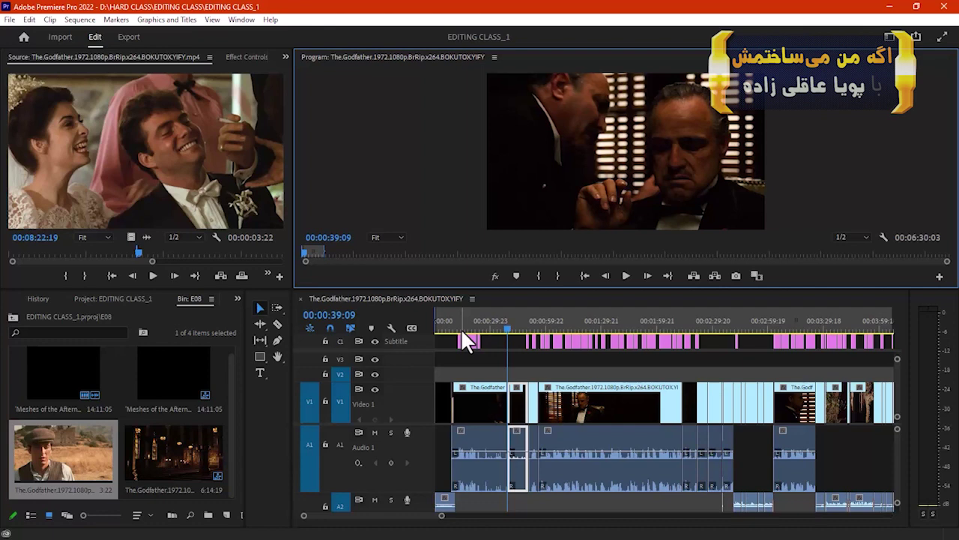
pyautogui.press('Down')
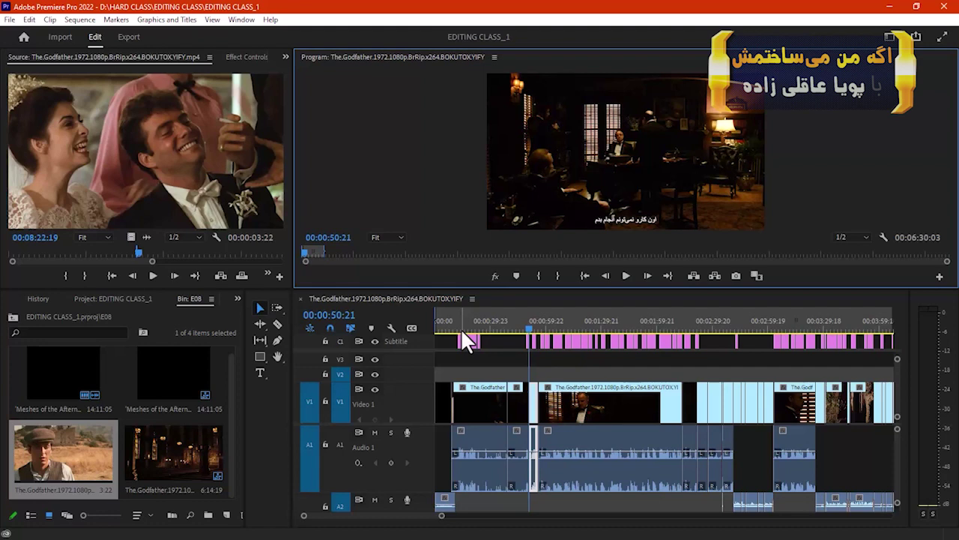
pyautogui.press('Down')
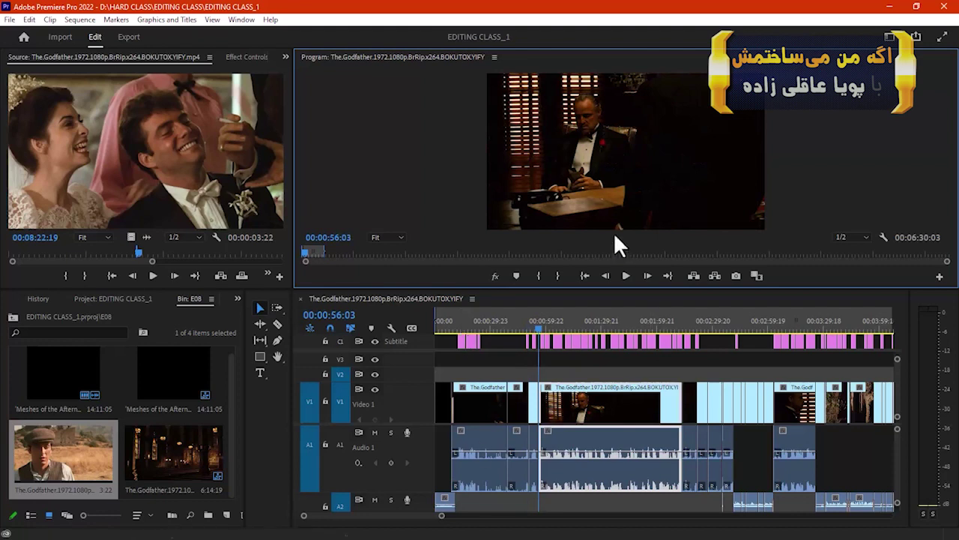
pyautogui.rightClick(619, 400)
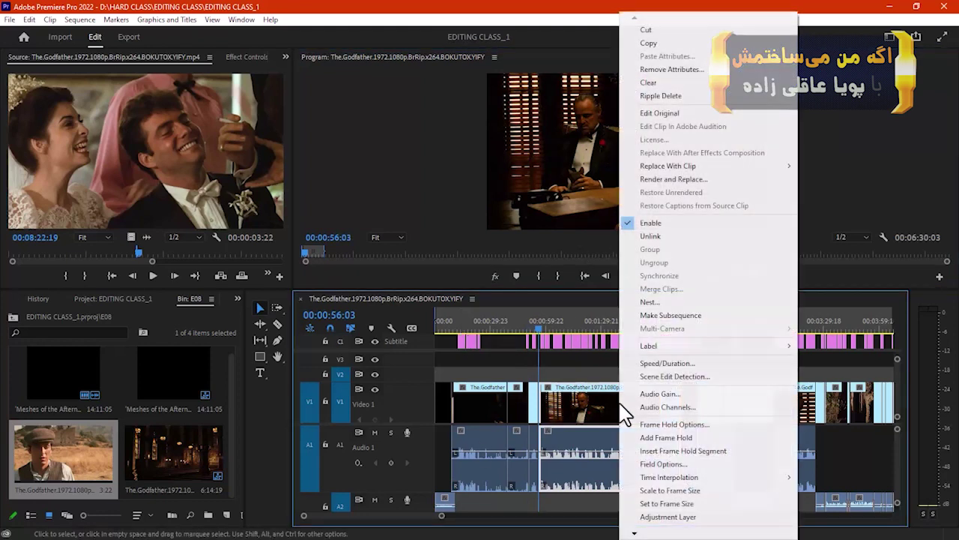
pyautogui.click(665, 363)
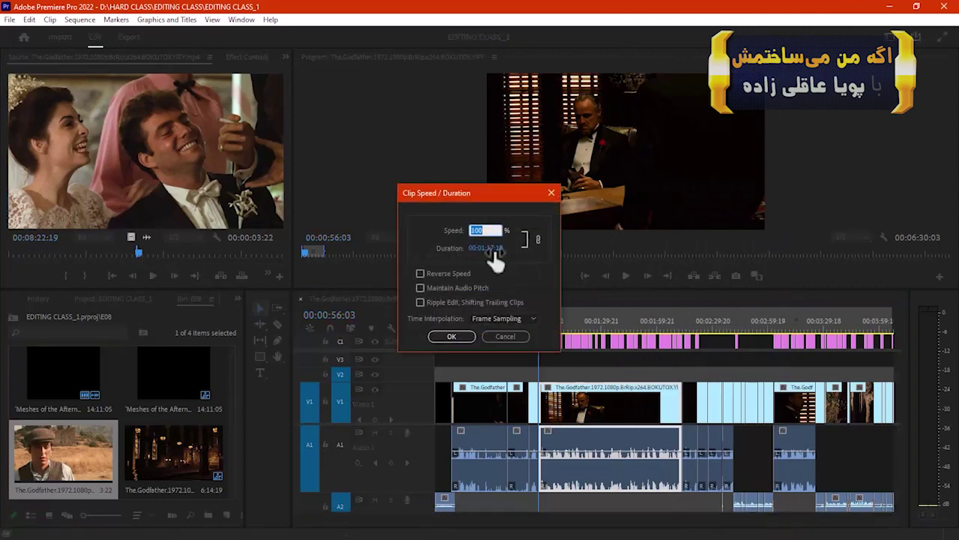
pyautogui.click(506, 335)
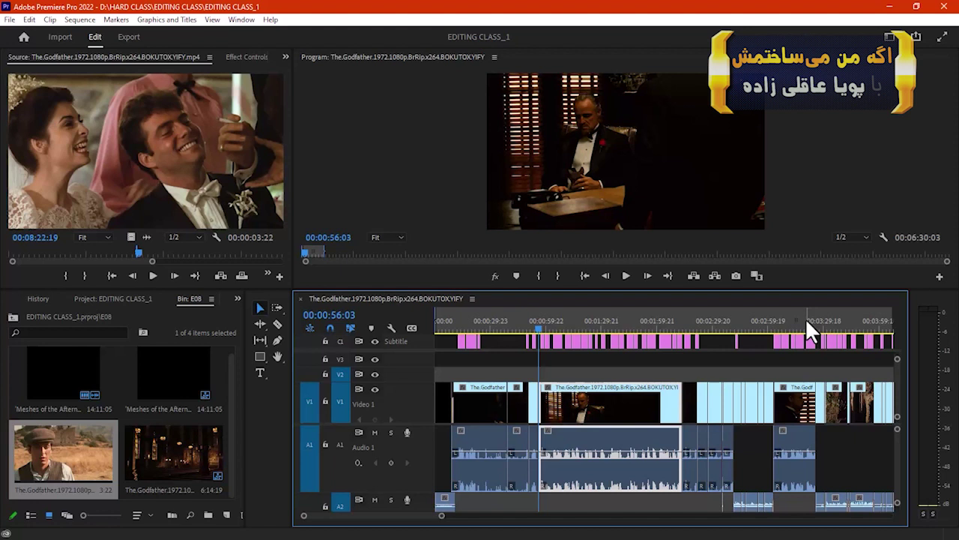
# - Play the shot starting at 00:02:21:17 through the cut to the wide office shot and view that shot full screen
pyautogui.press('Down')
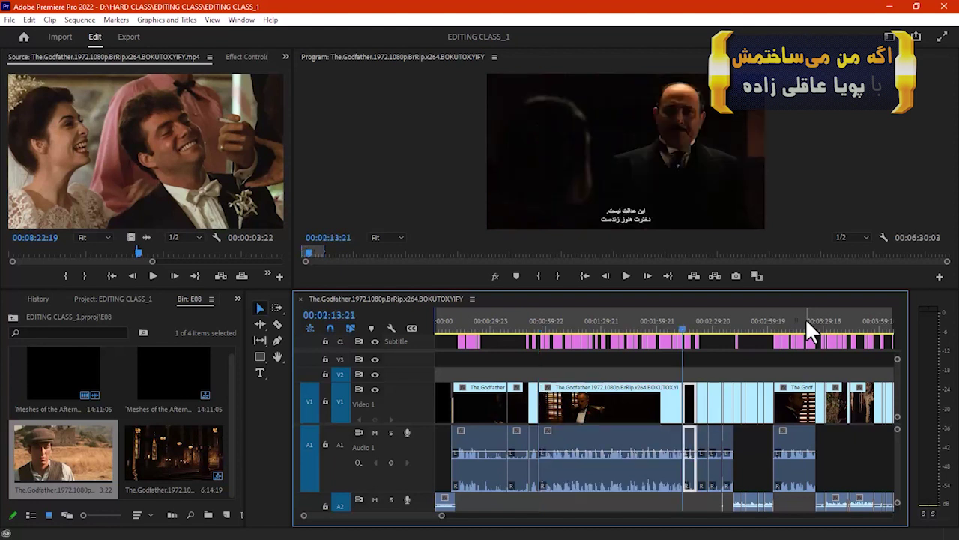
pyautogui.press('Down')
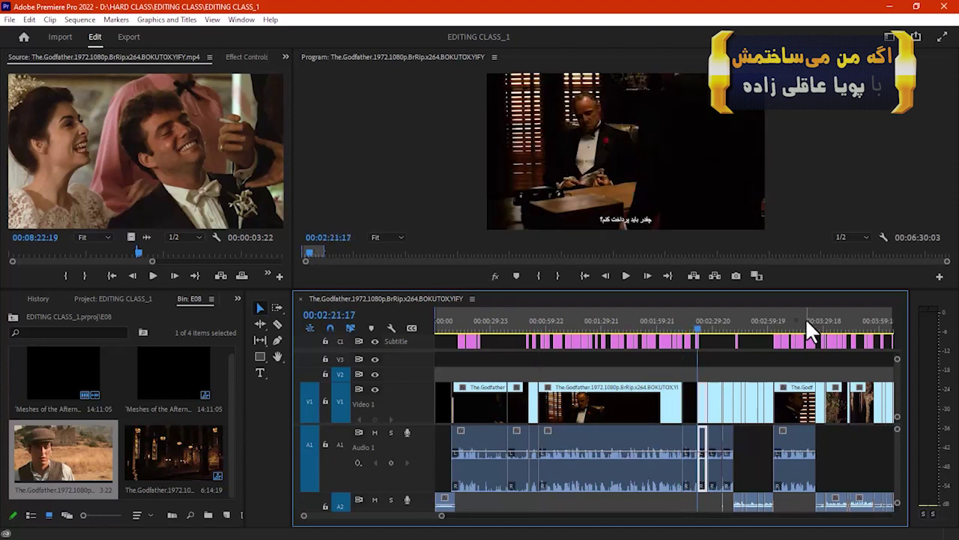
pyautogui.press('Down')
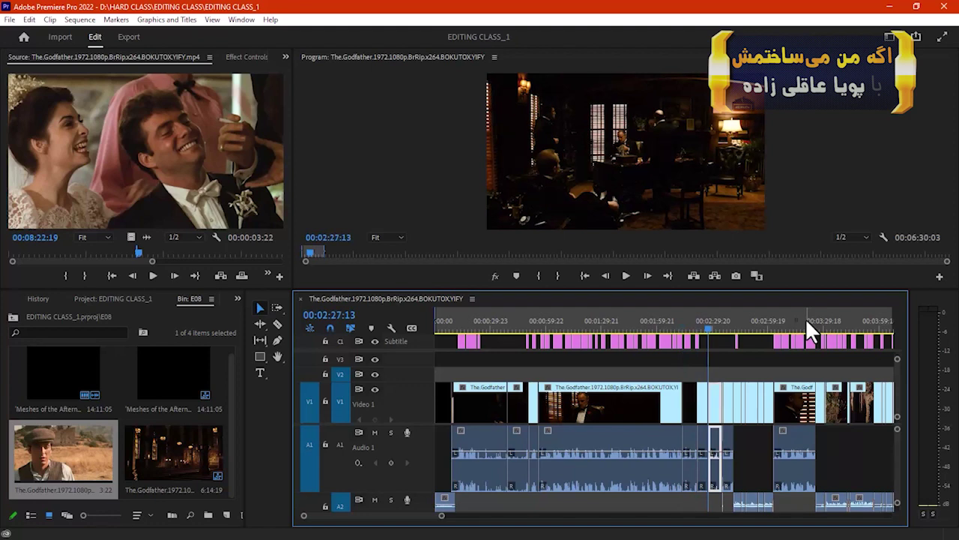
pyautogui.press('Up')
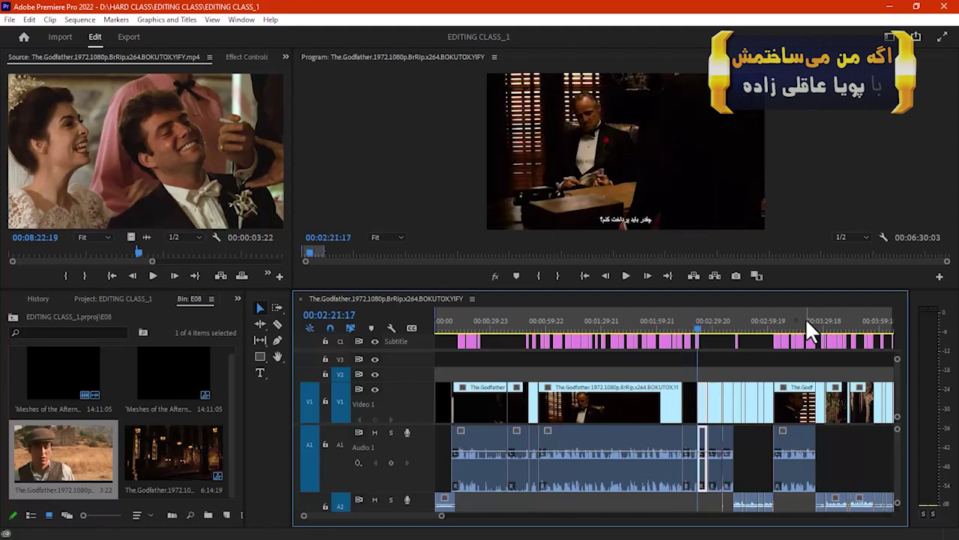
pyautogui.press('space')
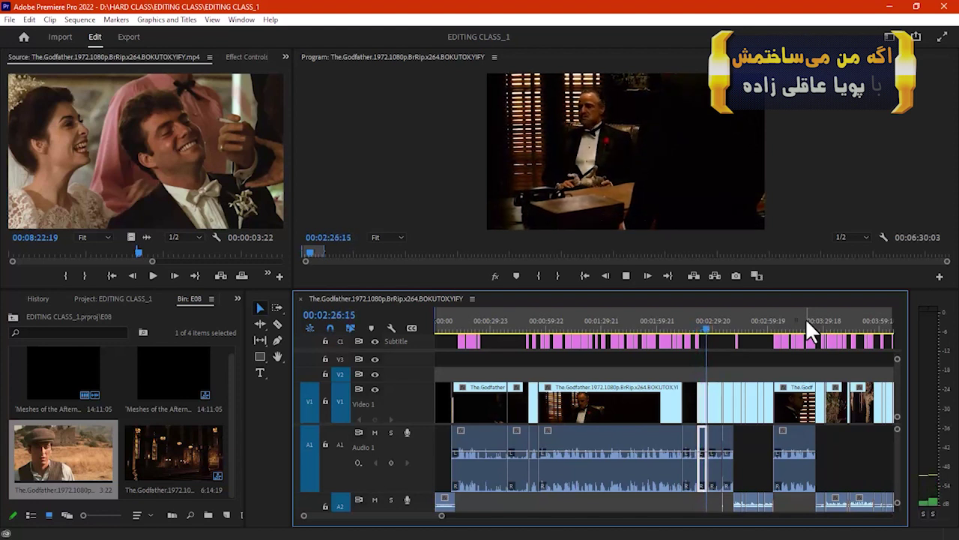
pyautogui.press('space')
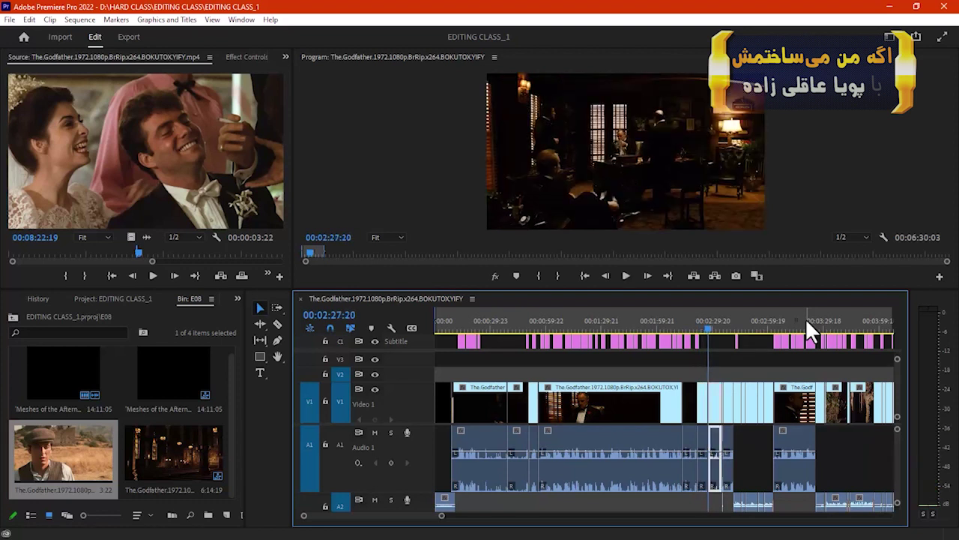
pyautogui.hotkey('ctrl', 'shift', 'f')
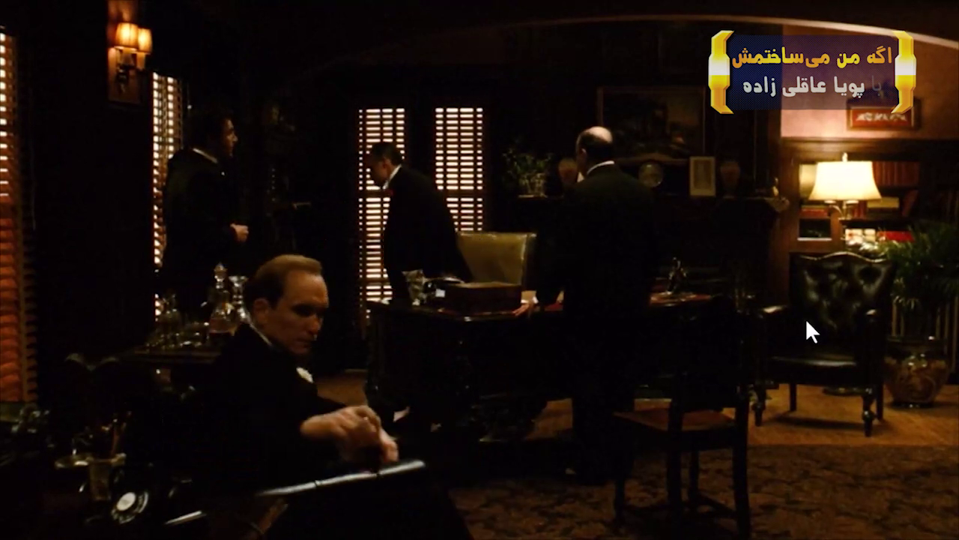
pyautogui.press('Escape')
# - Return to the cut at 00:02:35:09 and play from the dark office shot into the couple's wedding arrival, stopping at 00:02:45:07
pyautogui.press('Down')
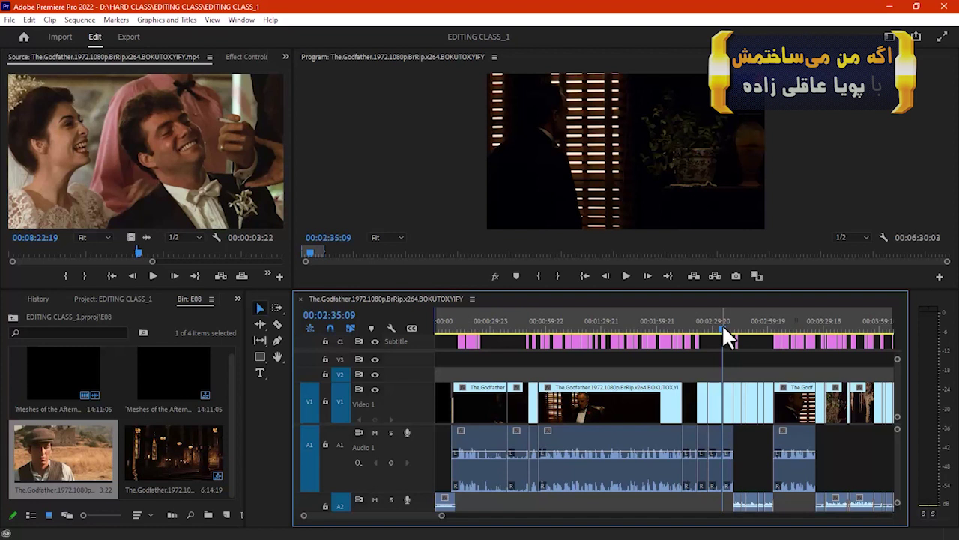
pyautogui.press('Down')
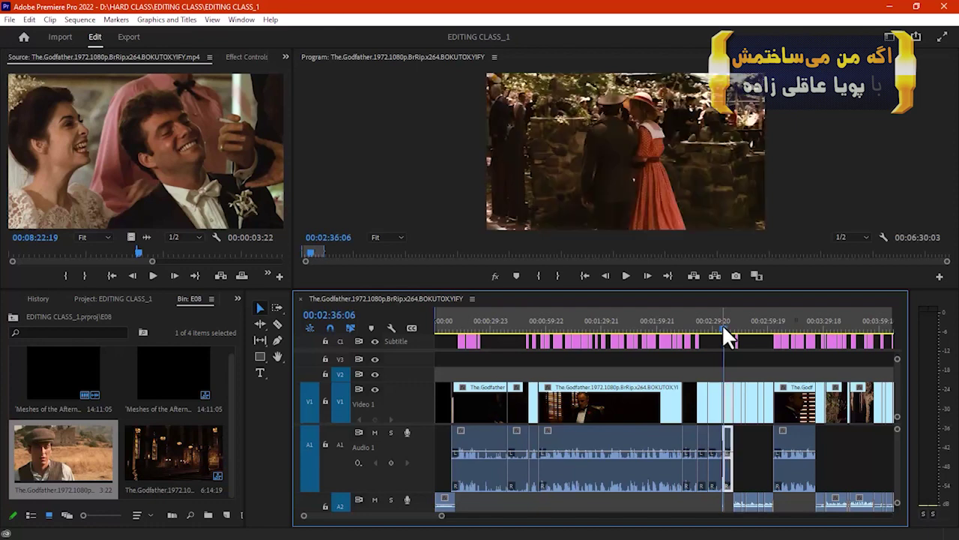
pyautogui.press('Up')
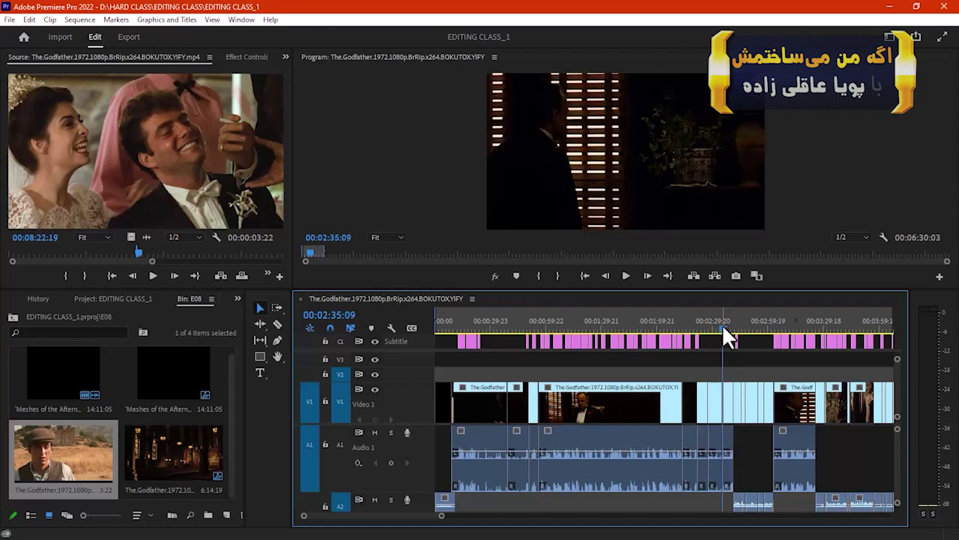
pyautogui.press('space')
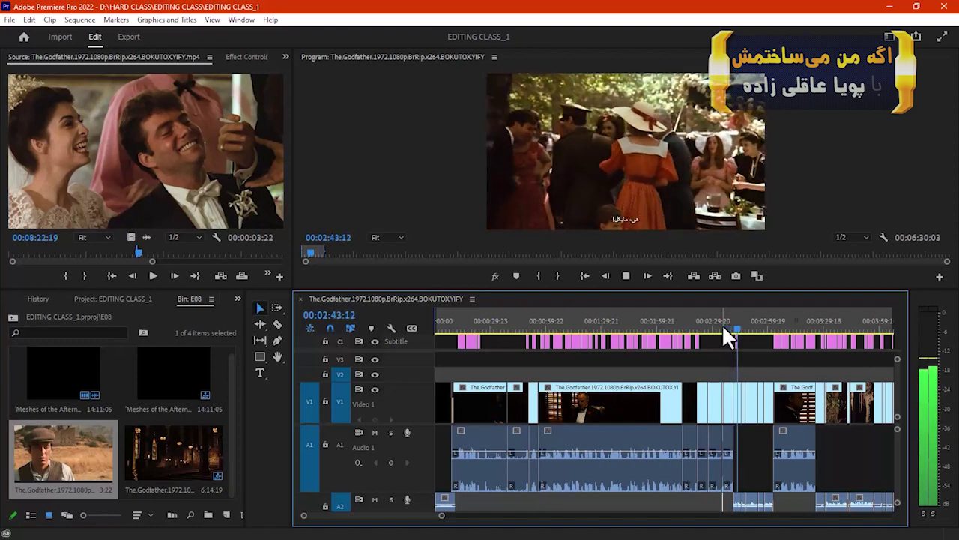
pyautogui.press('space')
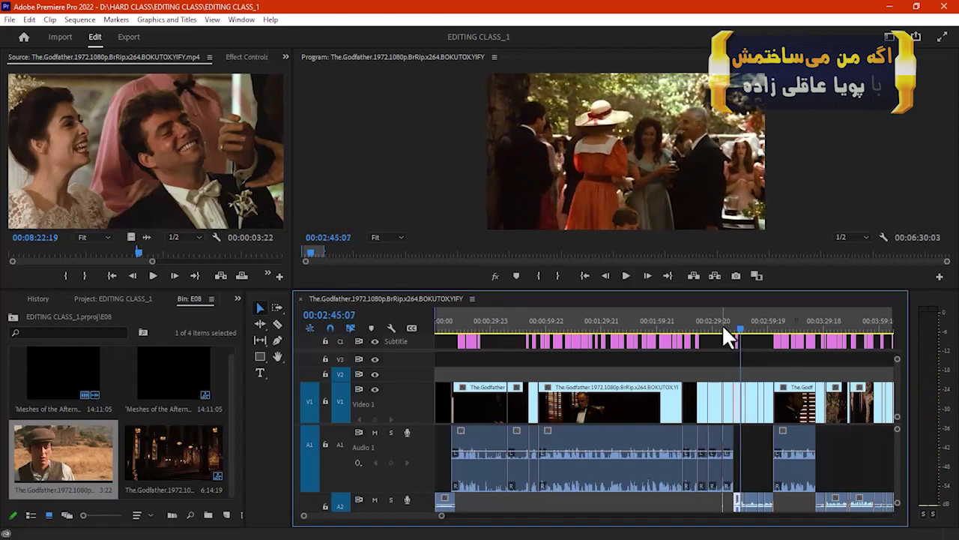
# - Play the wedding arrival and window-blind shots in short sections, pausing at 00:02:46:19, 00:02:52:05 and 00:02:59:10
pyautogui.press('space')
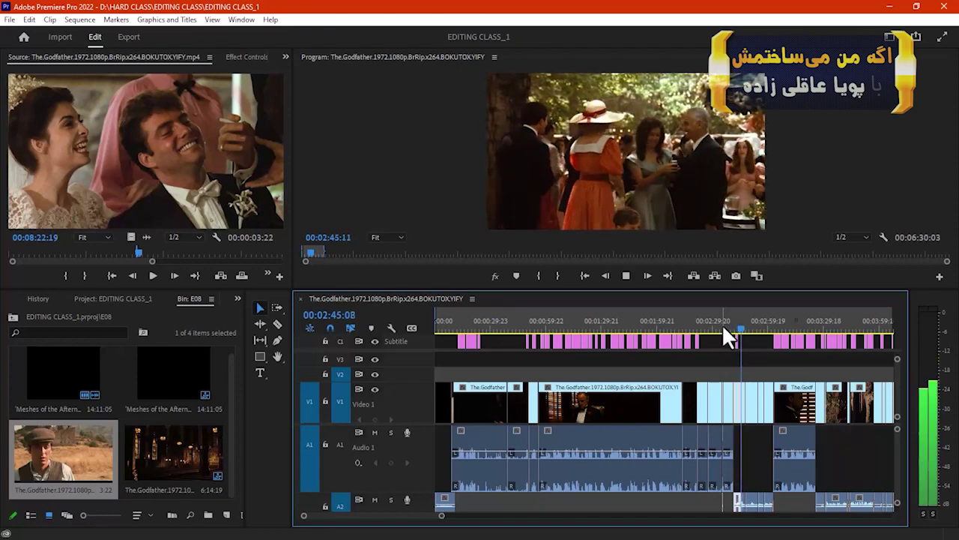
pyautogui.press('space')
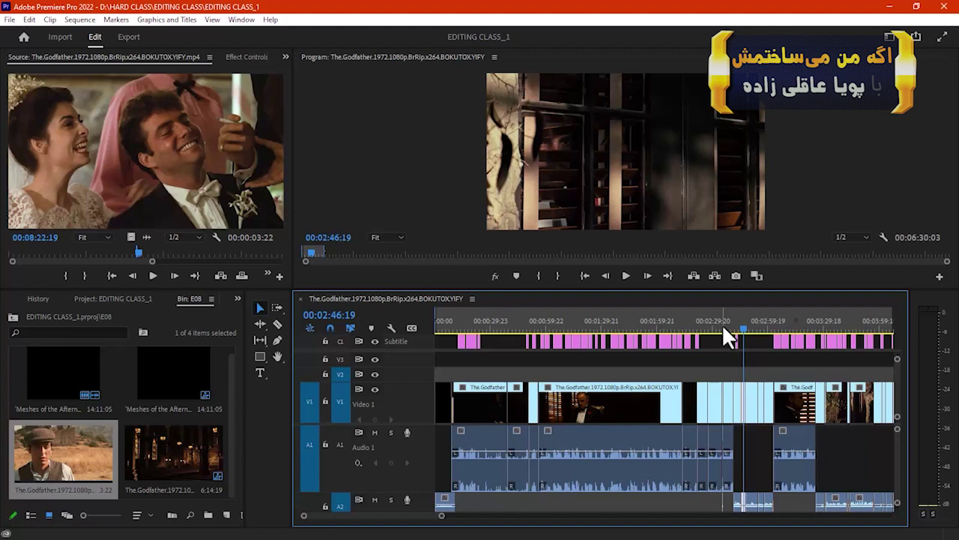
pyautogui.press('space')
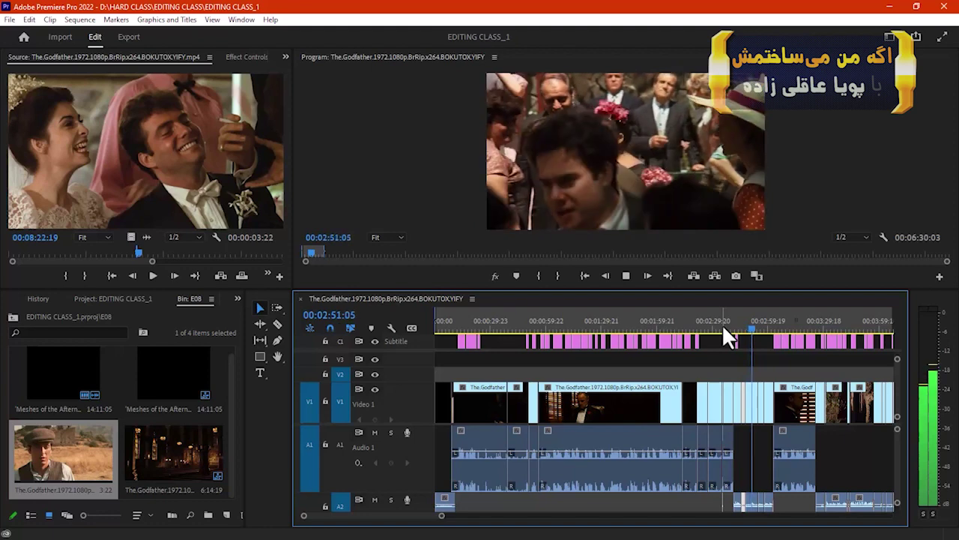
pyautogui.press('space')
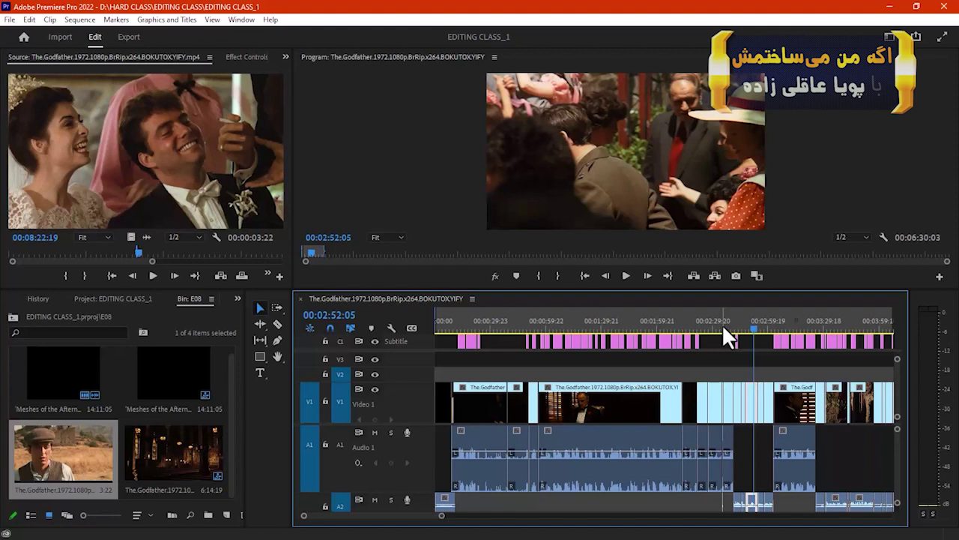
pyautogui.hotkey('ctrl', 's')
pyautogui.press('space')
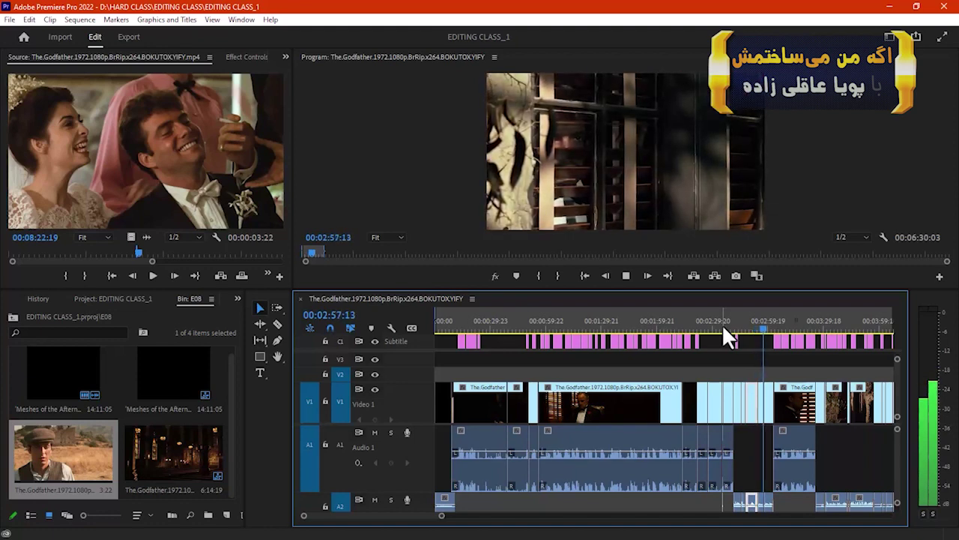
pyautogui.press('space')
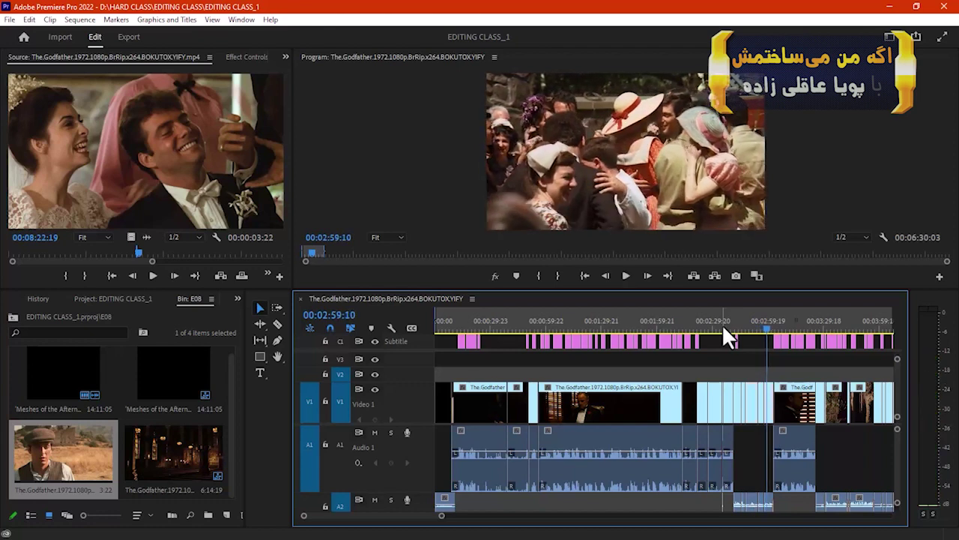
# - Review the cut from the wedding crowd back to the office at 00:03:03:05, replaying it from about 00:03:01:22 and stopping at 00:03:03:19
pyautogui.press('Down')
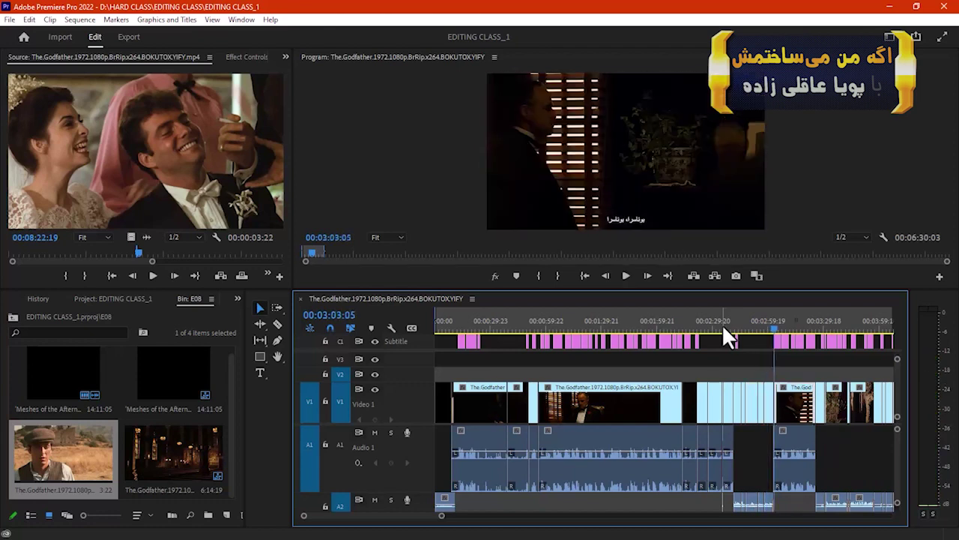
pyautogui.press('j')
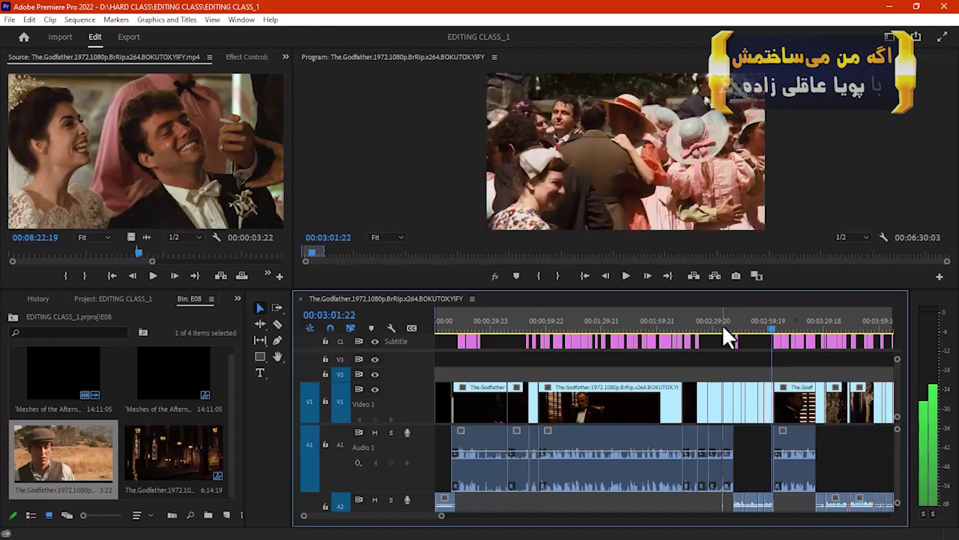
pyautogui.press('space')
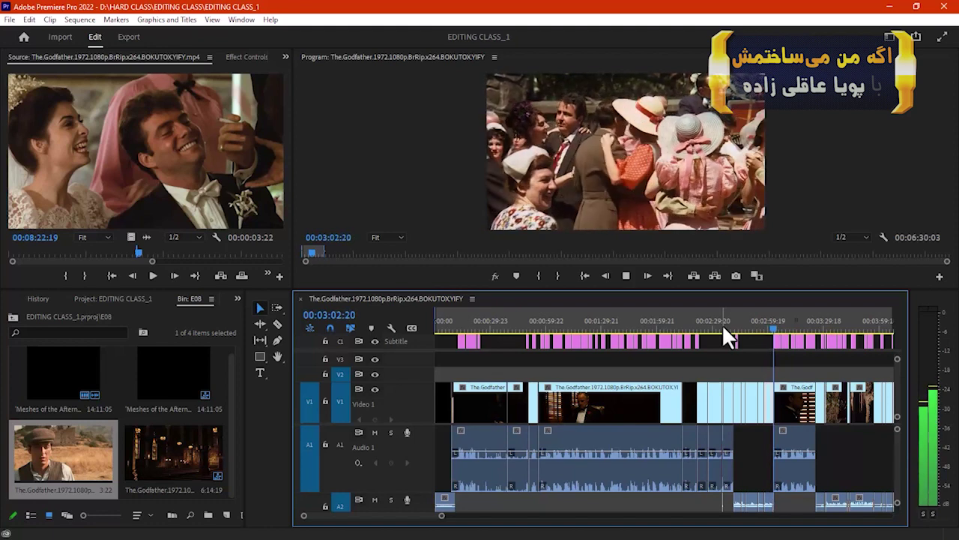
pyautogui.press('space')
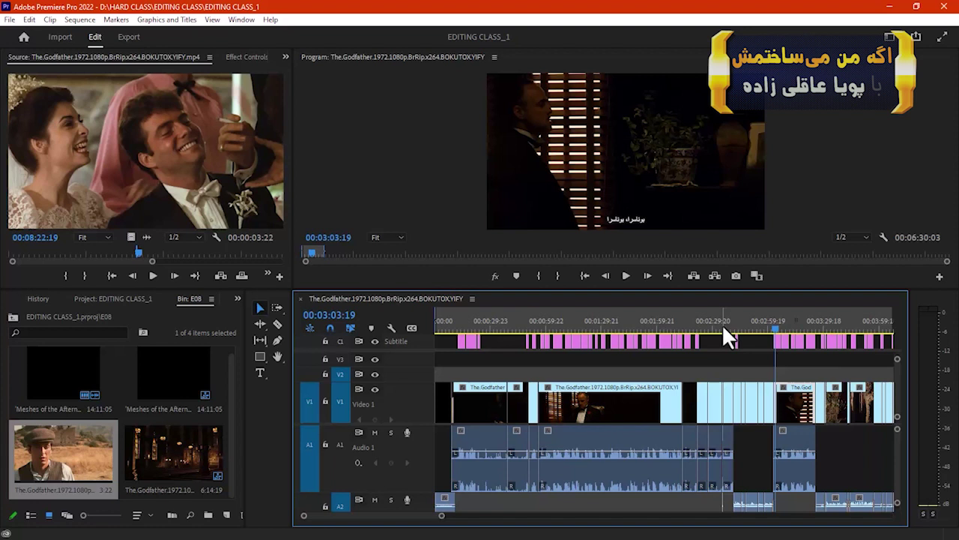
# - Step through the cuts at 00:03:26:01 and 00:03:30:22, and play on to the woman in the hat at 00:03:44:01
pyautogui.press('Down')
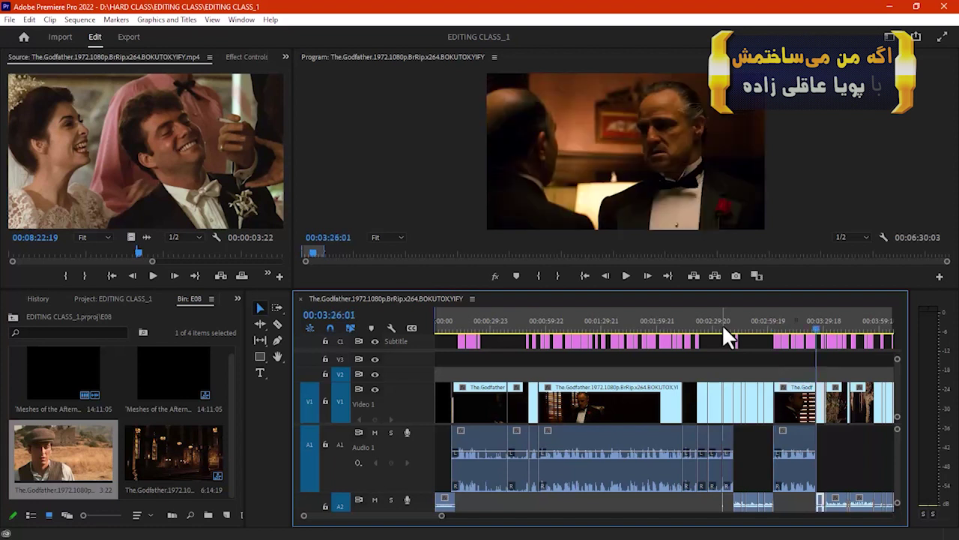
pyautogui.press('Down')
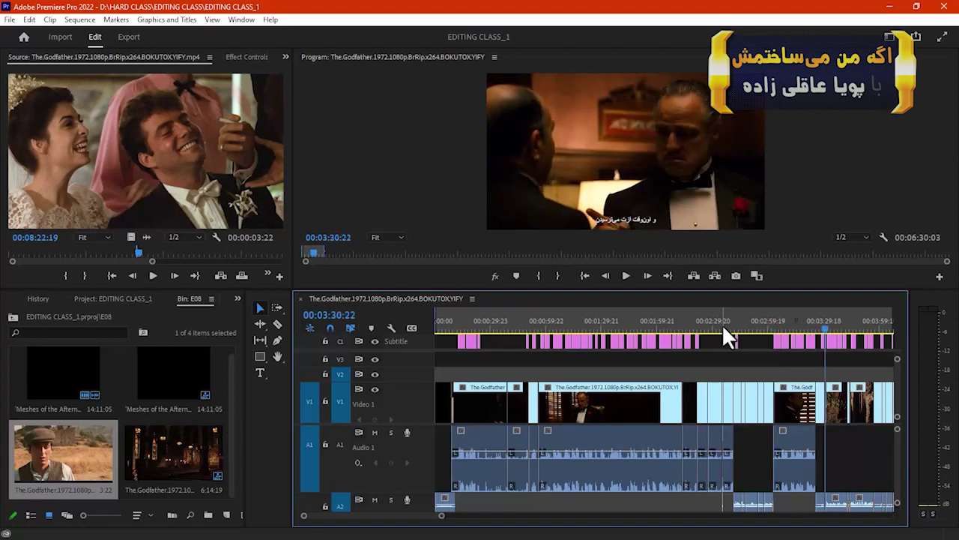
pyautogui.press('space')
pyautogui.press('Up')
pyautogui.press('space')
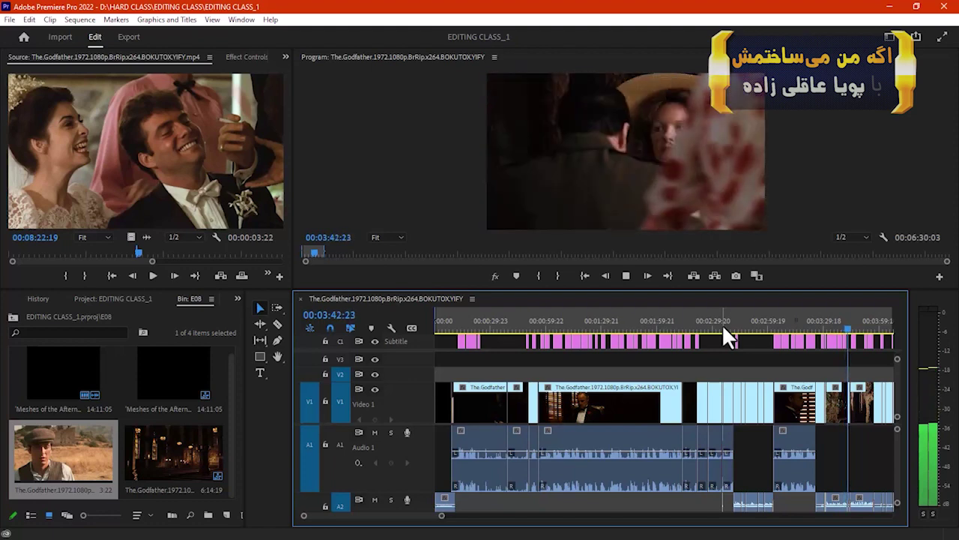
pyautogui.press('space')
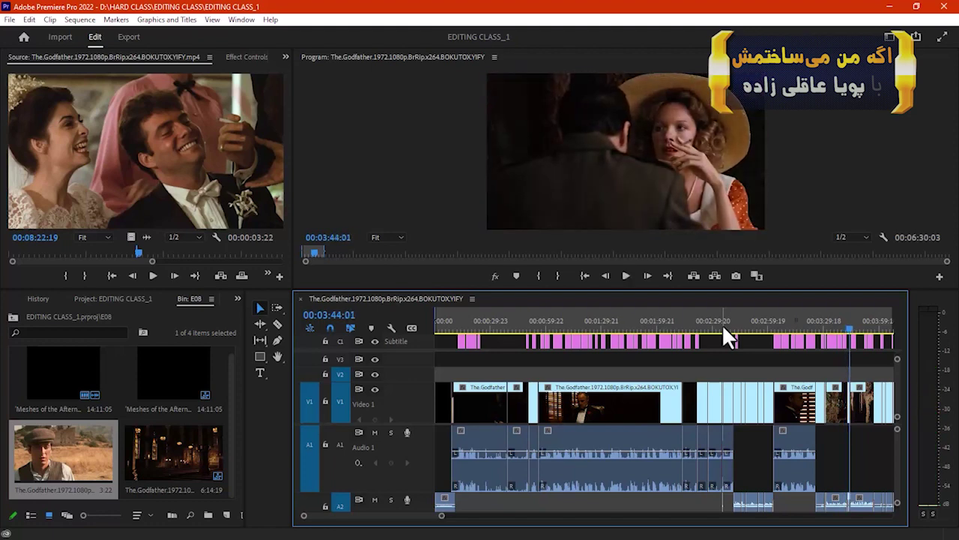
# - Play from the wedding conversation back into the office shots, pausing at 00:03:58:01 and 00:04:04:17 and stopping at 00:04:17:09
pyautogui.press('space')
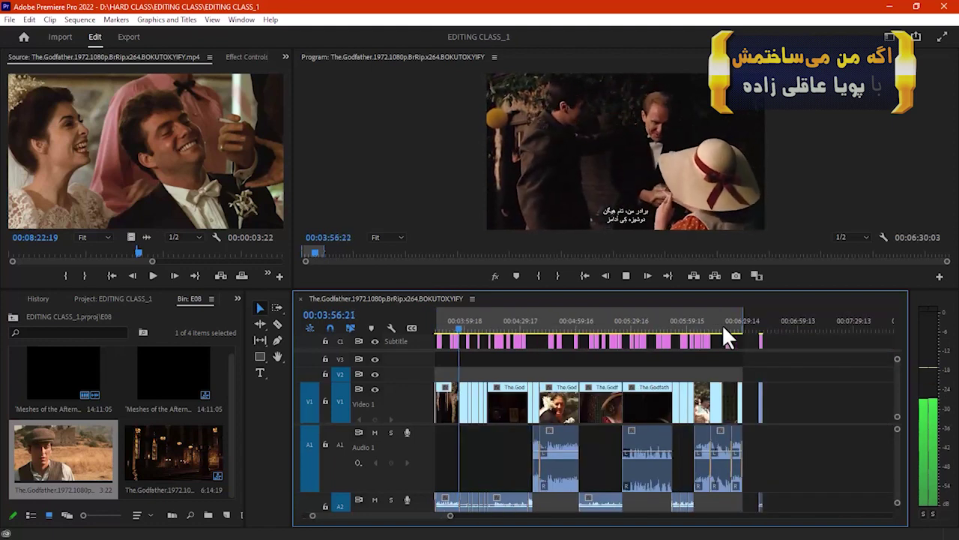
pyautogui.press('space')
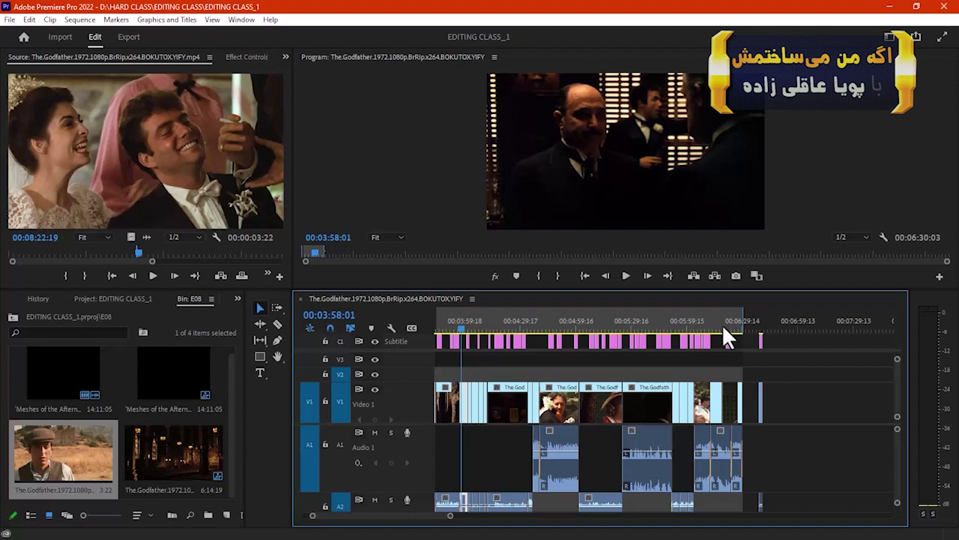
pyautogui.press('space')
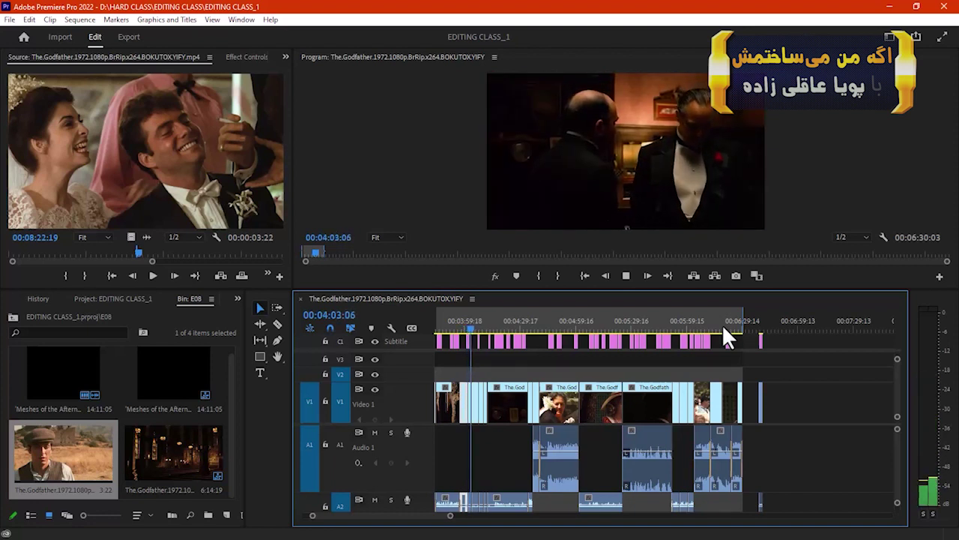
pyautogui.press('space')
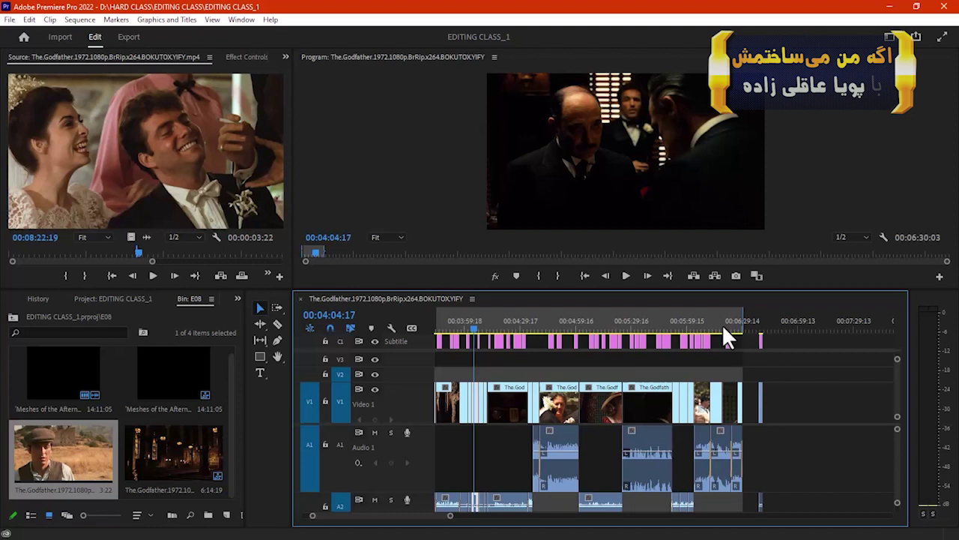
pyautogui.press('space')
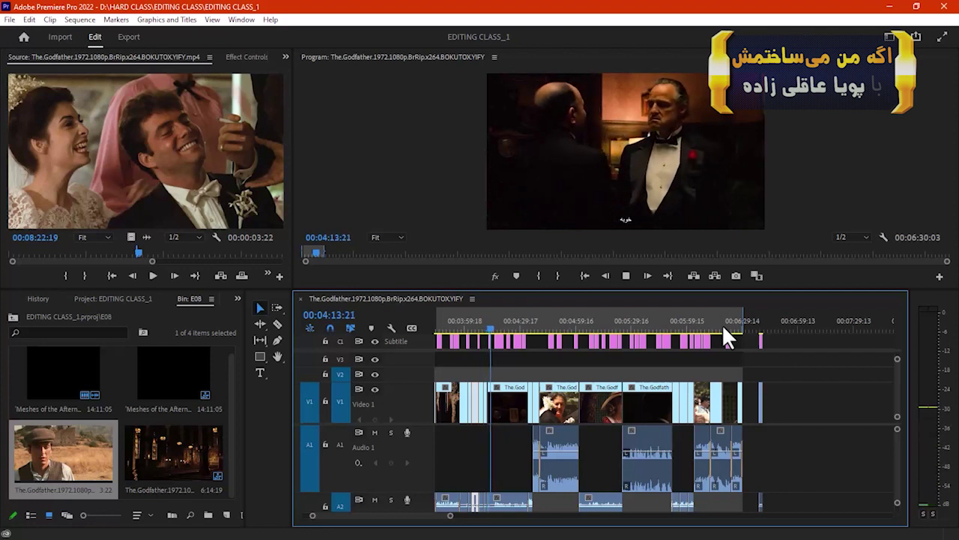
pyautogui.press('space')
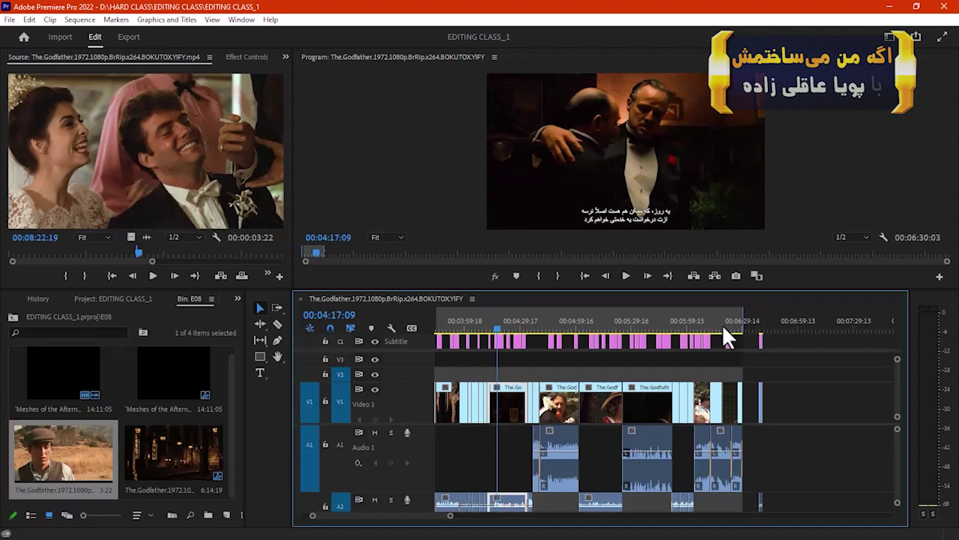
# - Jump to the wedding shot at 00:04:34:02 and play past the laughing bride and groom to the family photo scene at 00:04:41:12
pyautogui.press('Down')
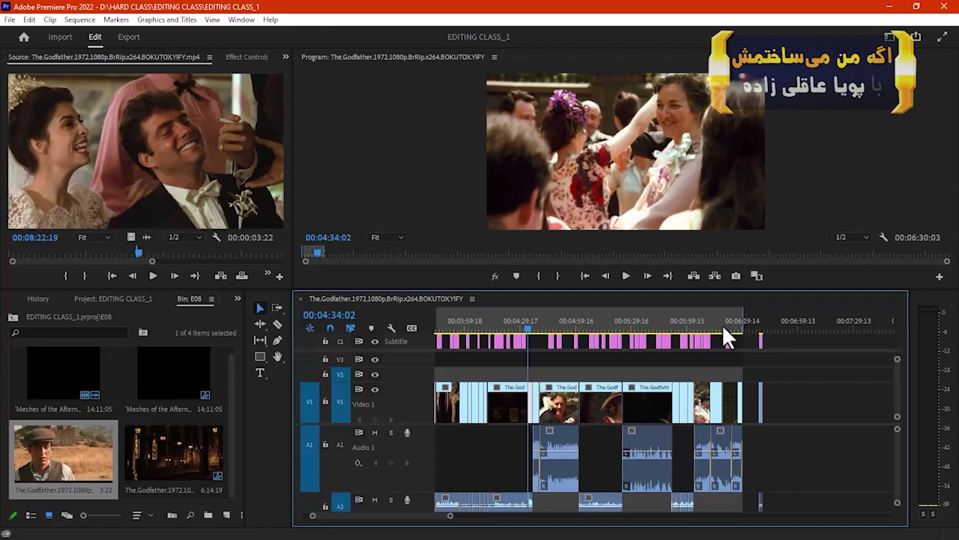
pyautogui.press('space')
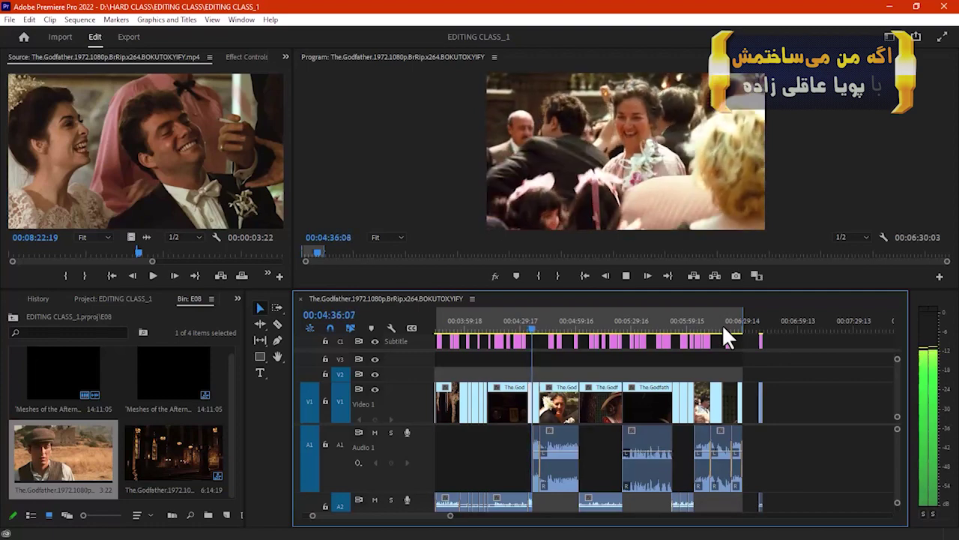
pyautogui.press('space')
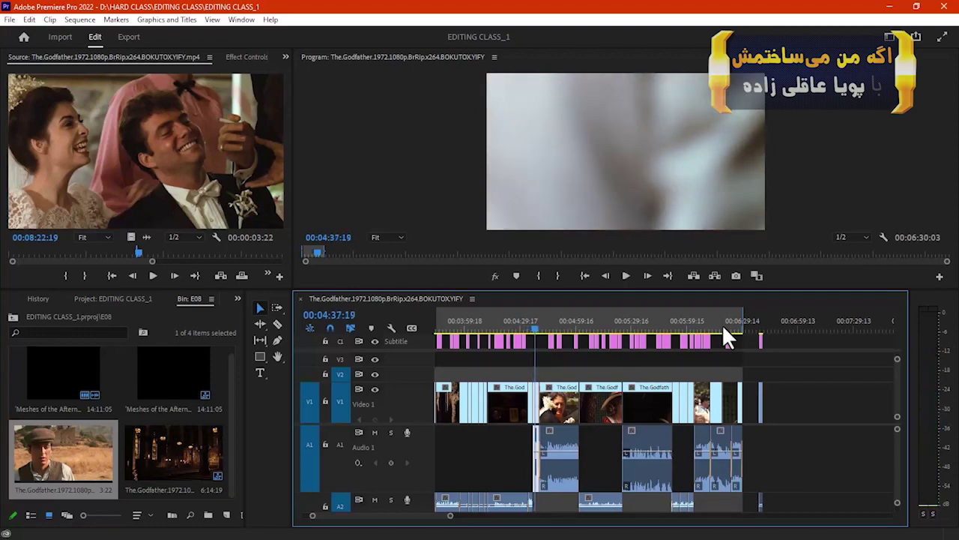
pyautogui.press('space')
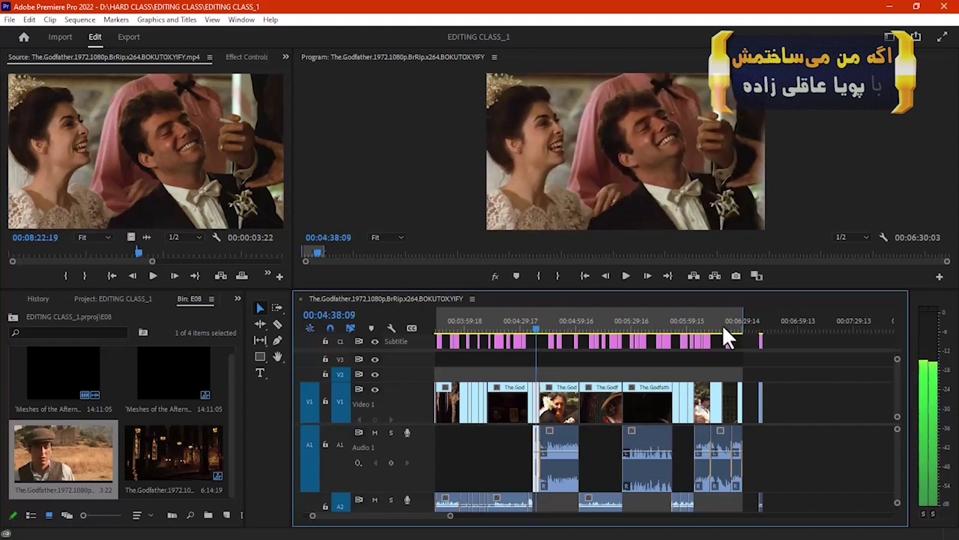
pyautogui.press('space')
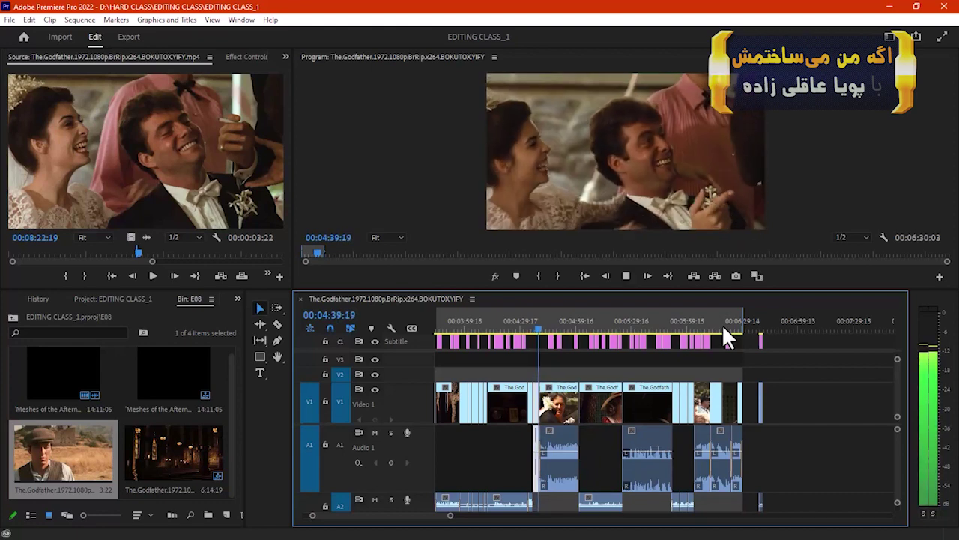
pyautogui.press('space')
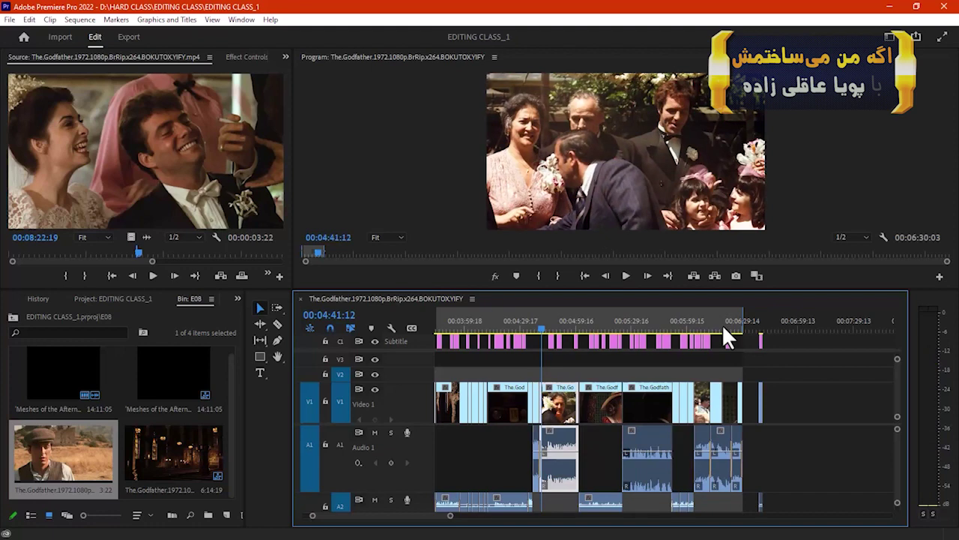
# - Play the family photo shot to 00:04:51:15, view that frame full screen, and return to the editing workspace
pyautogui.press('space')
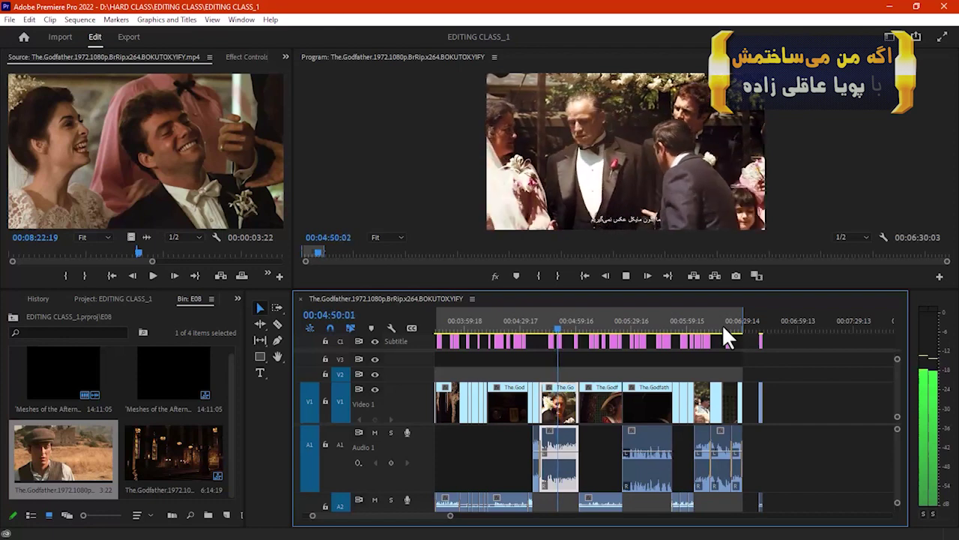
pyautogui.press('space')
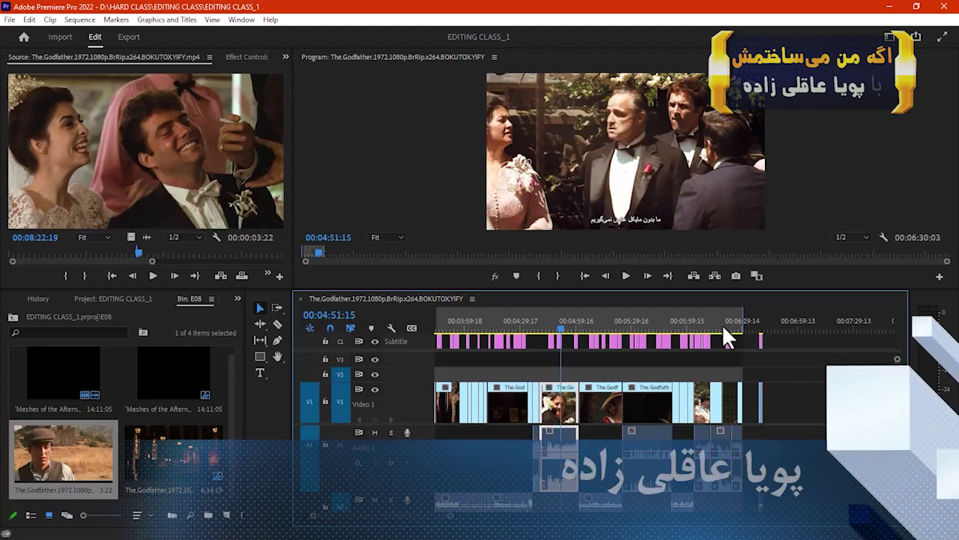
pyautogui.hotkey('ctrl', '`')
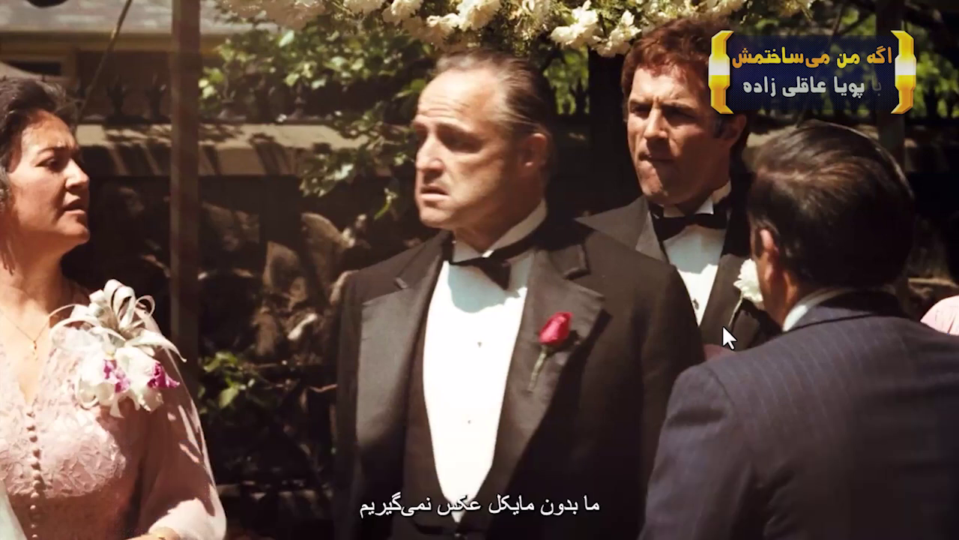
pyautogui.press('Escape')
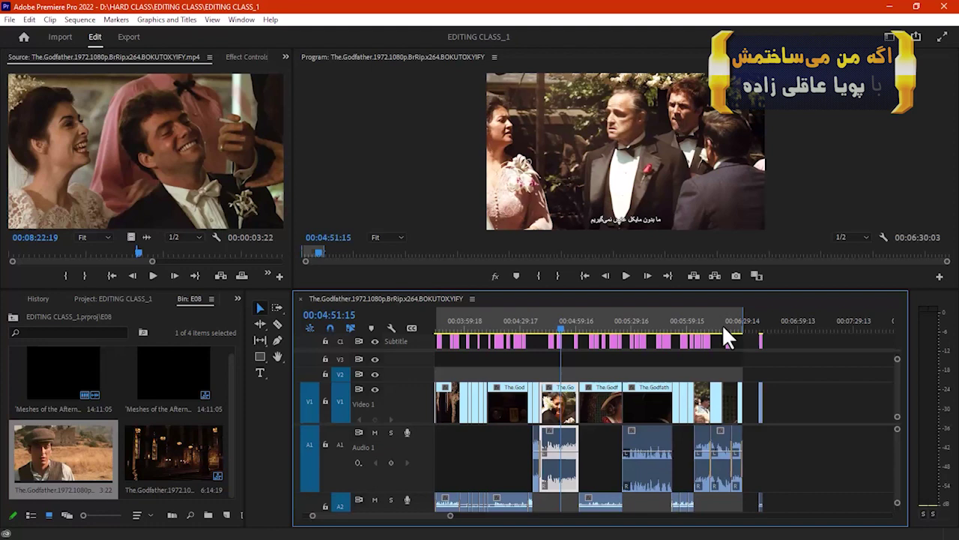
# - Check the cut ending the family photo shot, and replay that shot from 00:04:53:05 to the couple at the table at 00:05:01:16
pyautogui.press('Down')
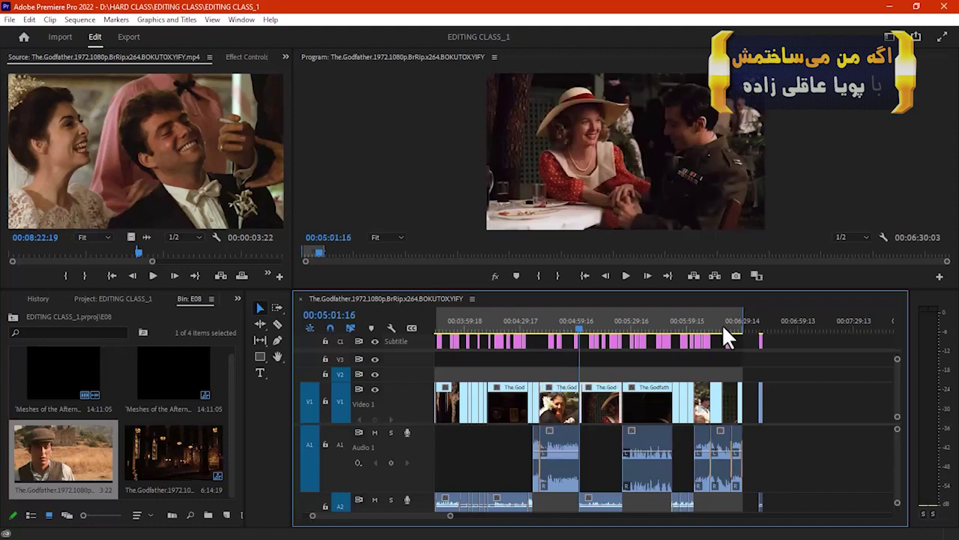
pyautogui.press('Up')
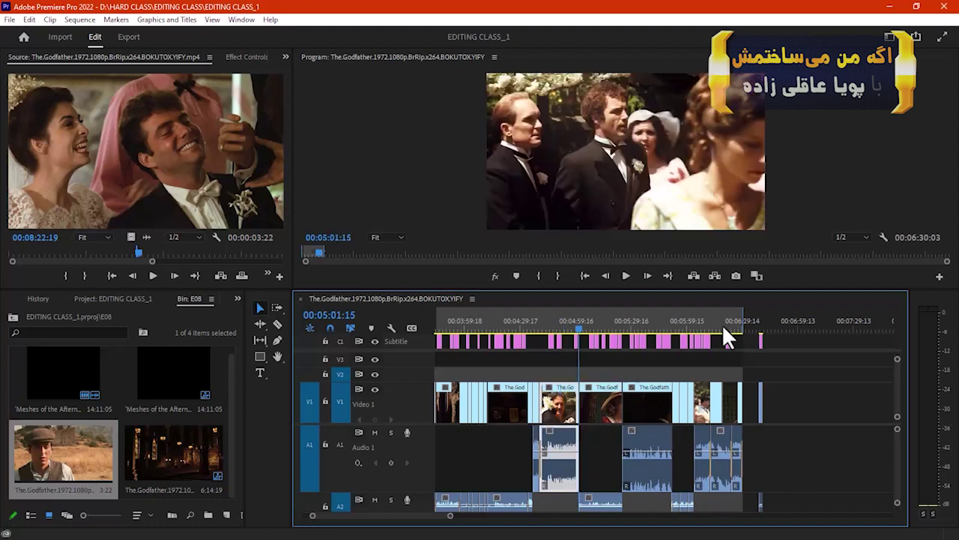
pyautogui.press('Up')
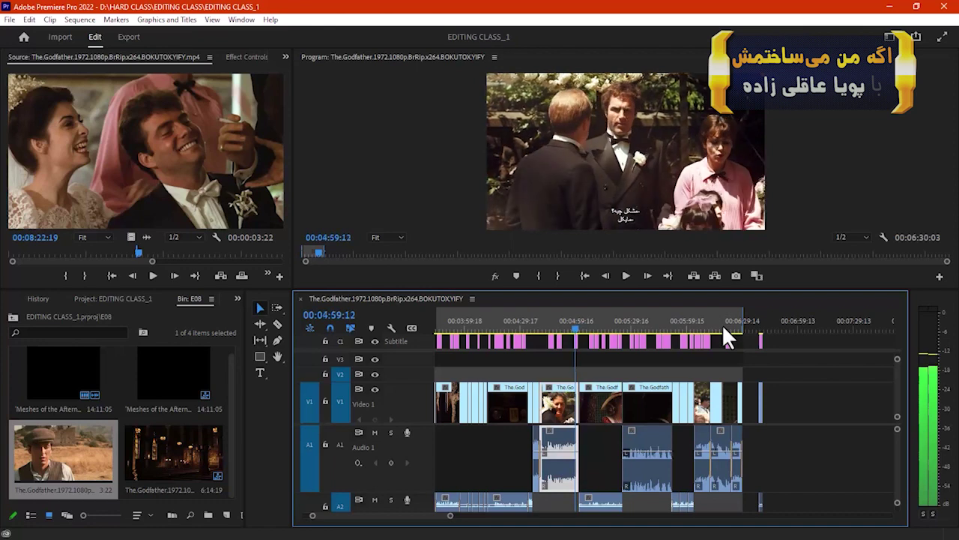
pyautogui.click(568, 327)
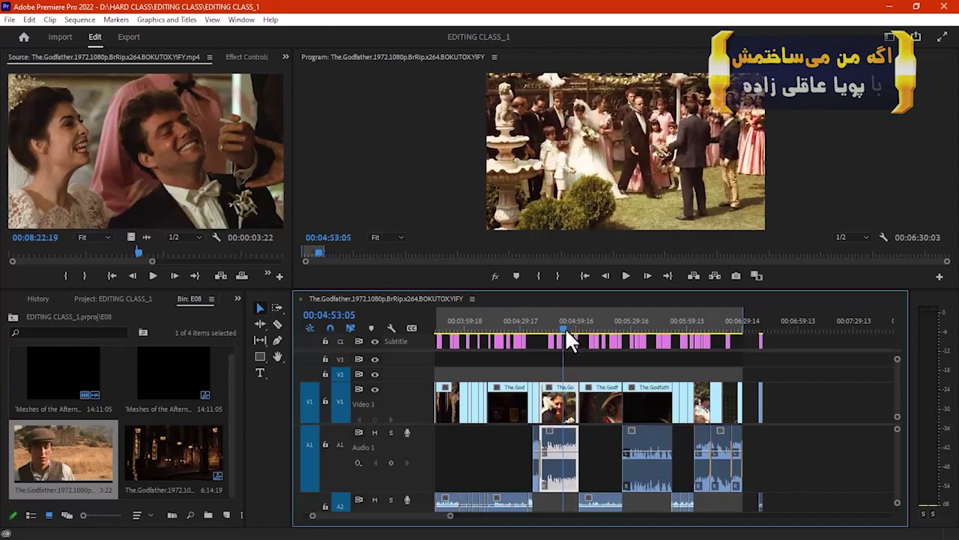
pyautogui.press('space')
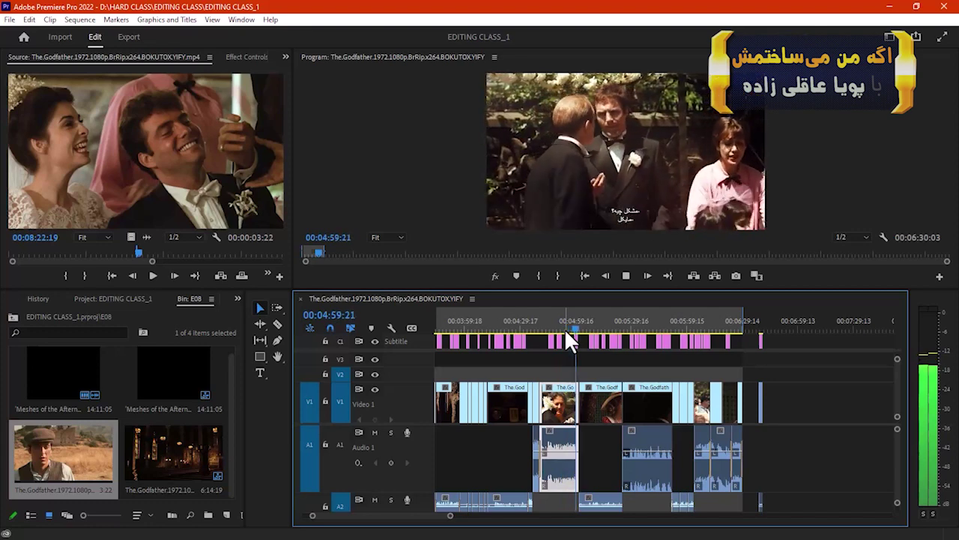
pyautogui.press('space')
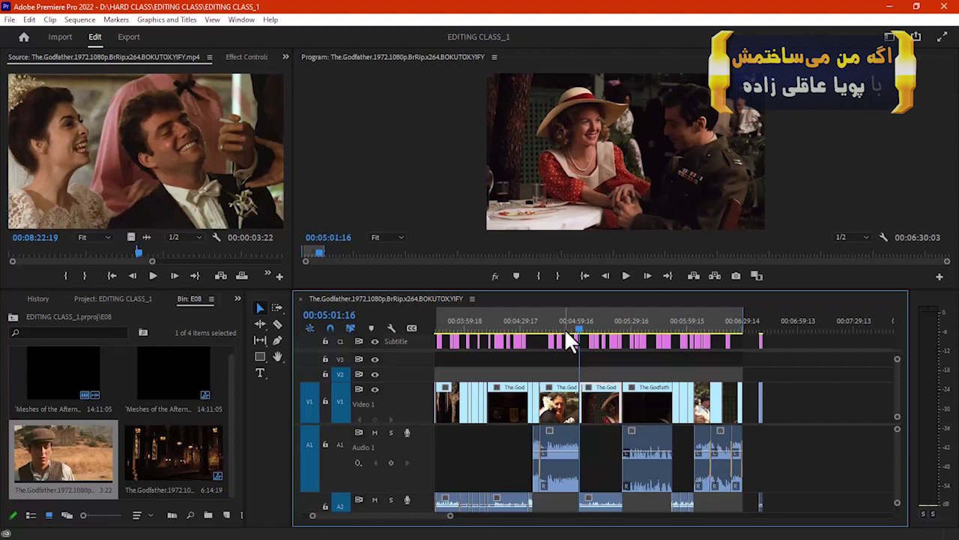
# - Play the couple's table shot to 00:05:18:15, skip to the office shot at 00:05:25:15, and play it to 00:05:30:23
pyautogui.press('space')
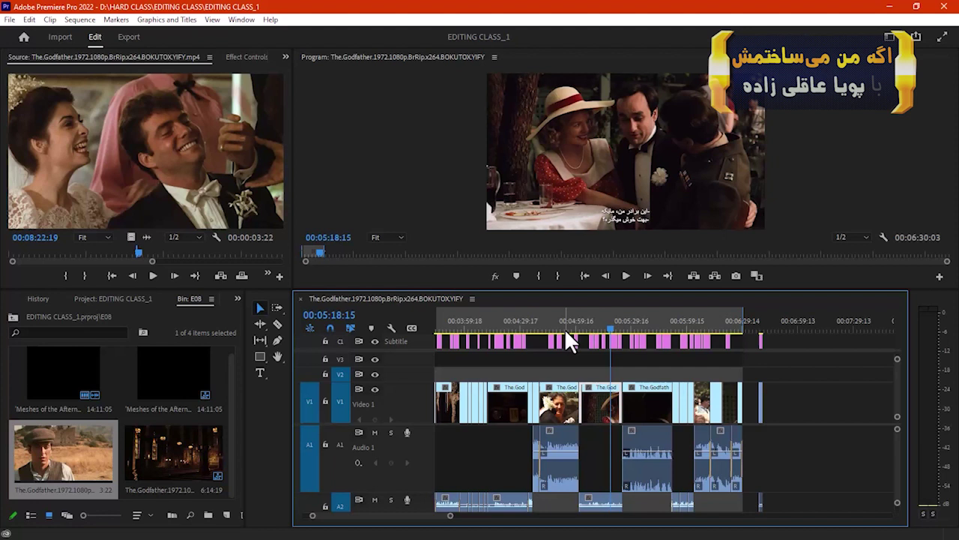
pyautogui.press('Down')
pyautogui.press('space')
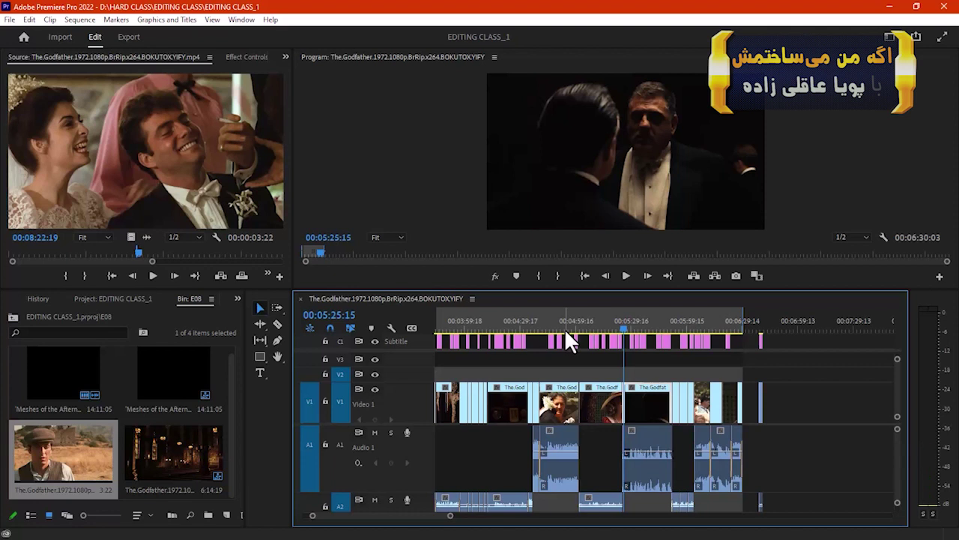
pyautogui.press('space')
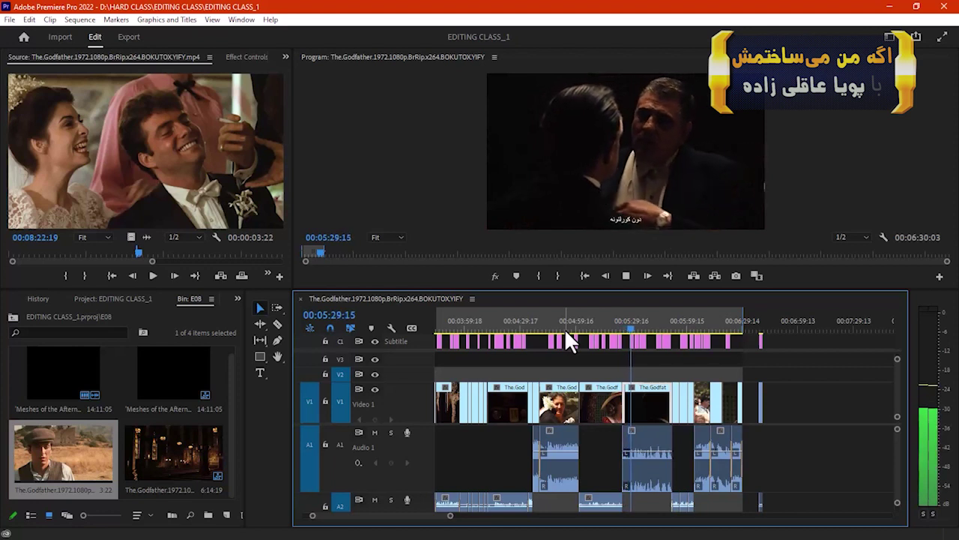
pyautogui.press('space')
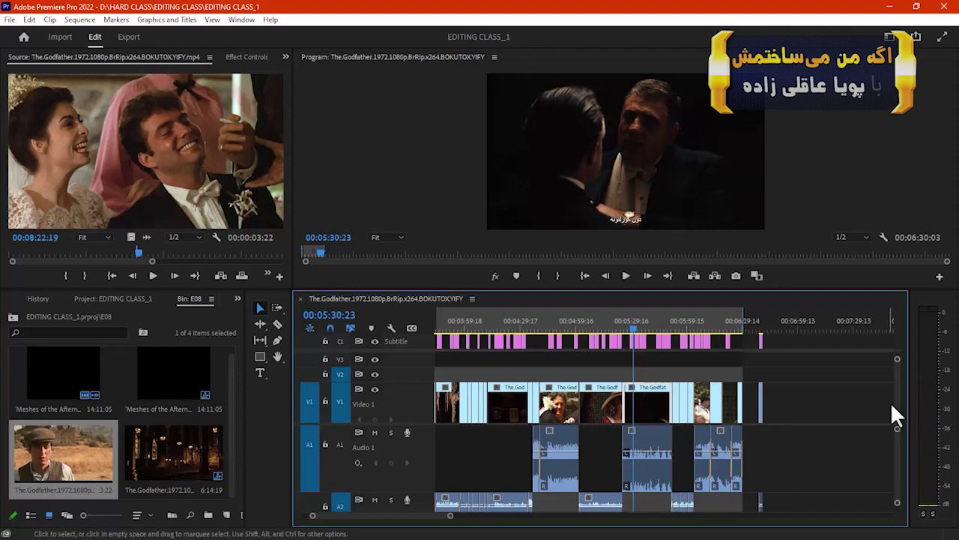
# - Jump ahead within the office shot and play into the seated bride's scene, pausing at 00:05:53:08 and 00:05:54:22
pyautogui.click(660, 327)
pyautogui.press('space')
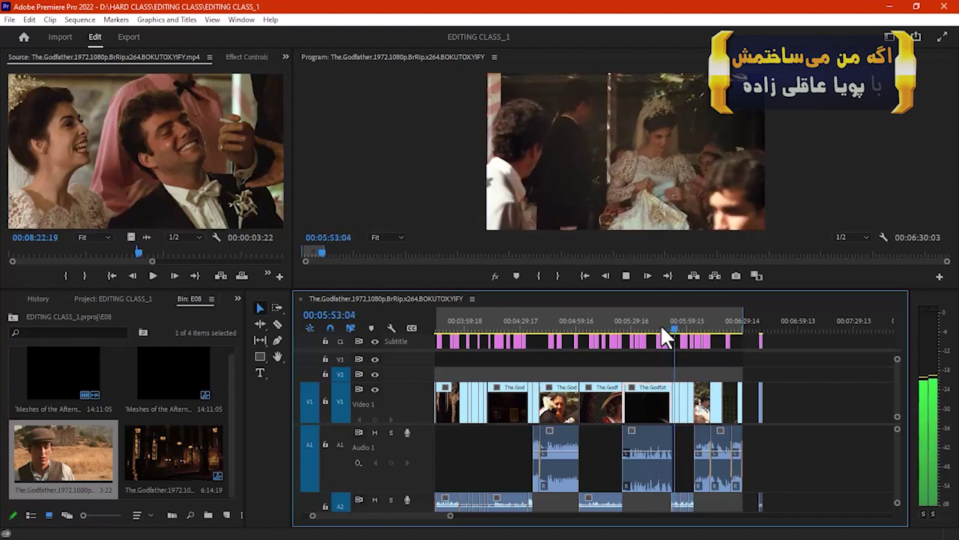
pyautogui.press('space')
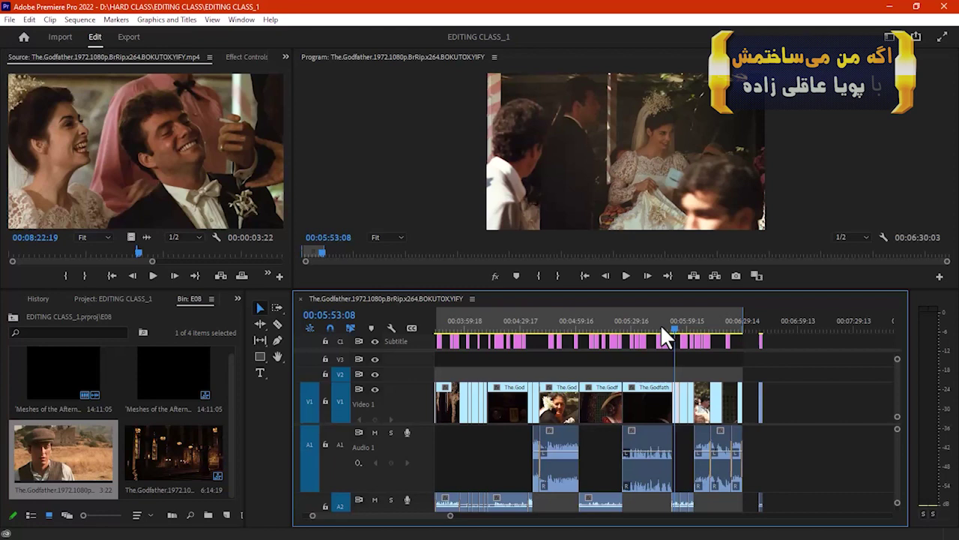
pyautogui.press('space')
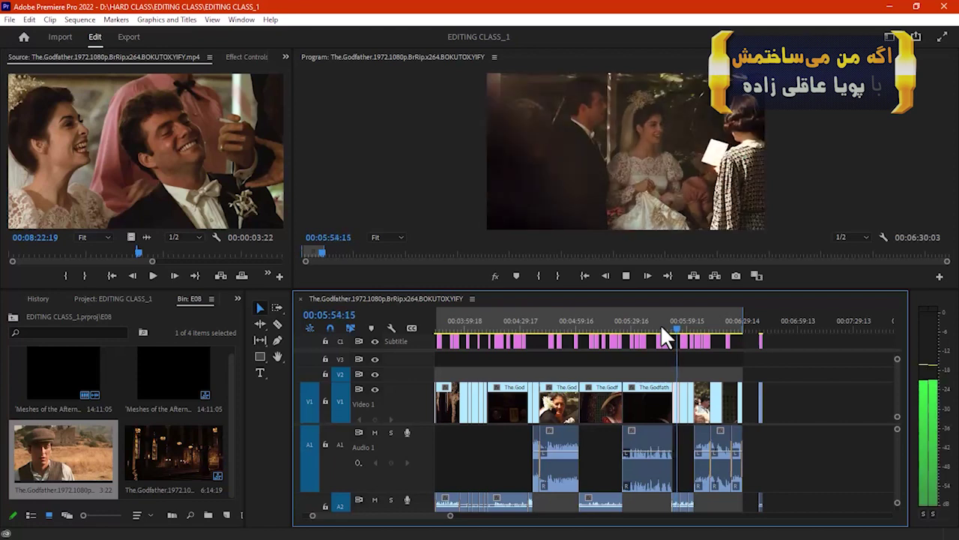
pyautogui.press('space')
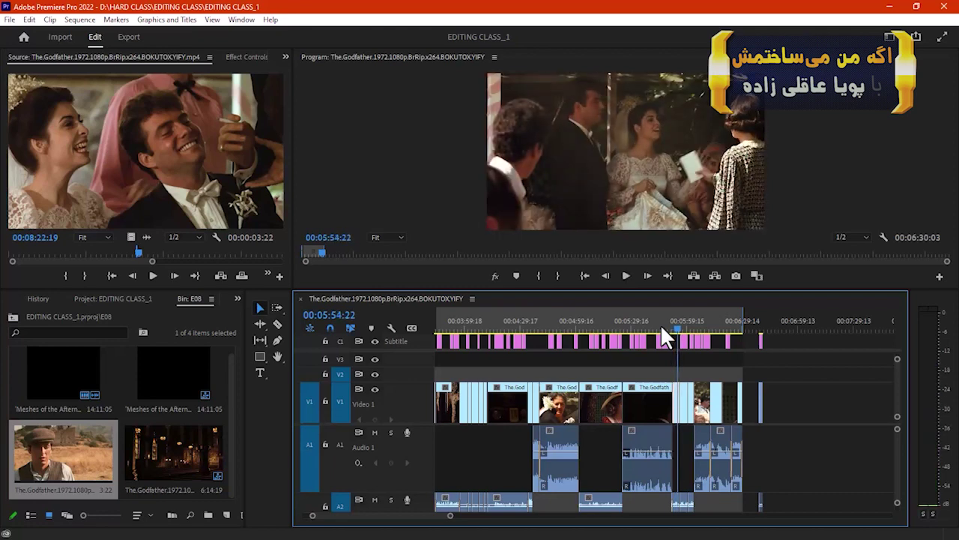
# - Play on to the wedding guests, skip to the cut at 00:06:12:16, and play to the man in uniform at 00:06:22:16
pyautogui.press('space')
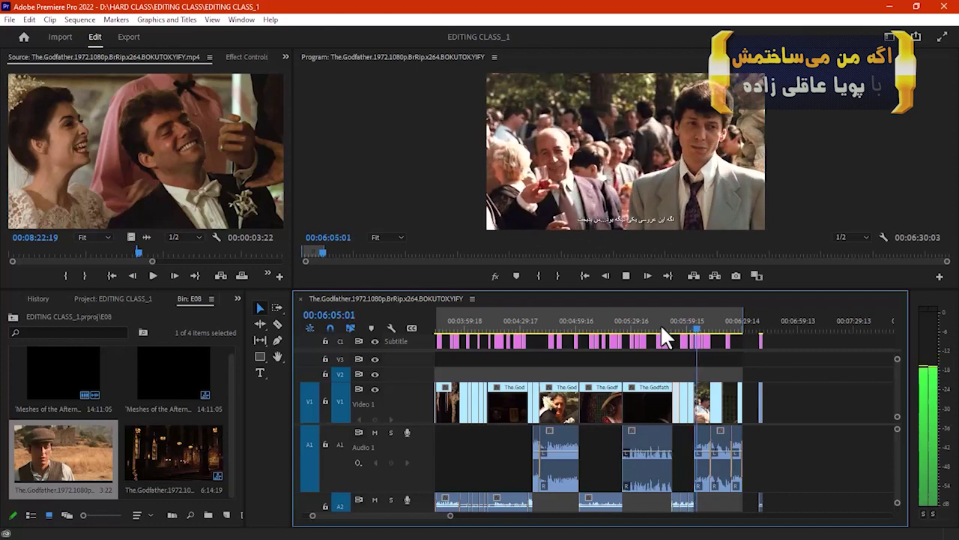
pyautogui.press('space')
pyautogui.press('Down')
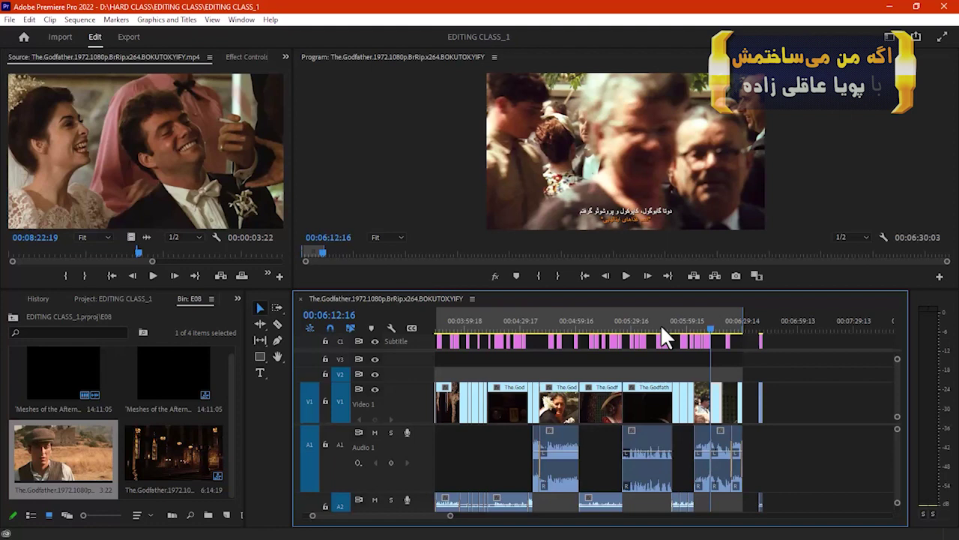
pyautogui.press('space')
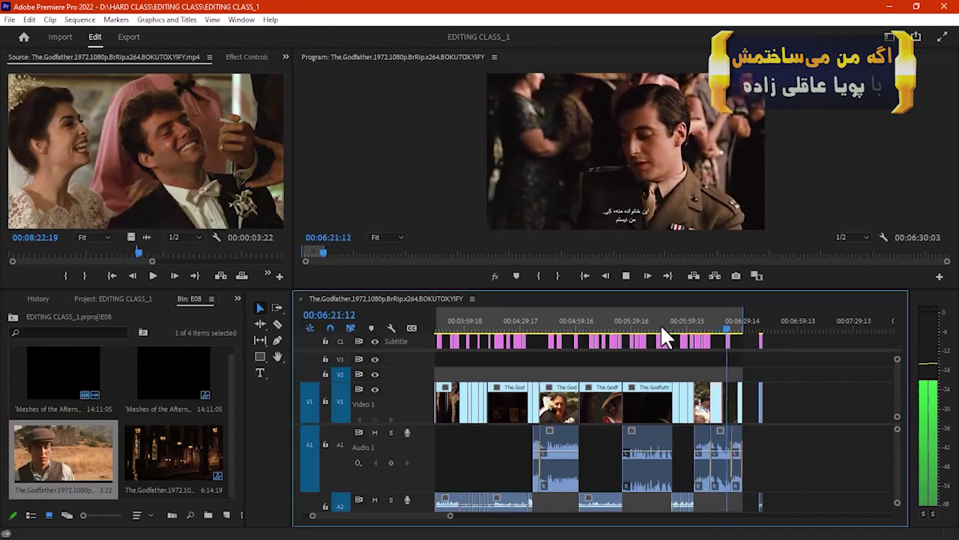
pyautogui.press('space')
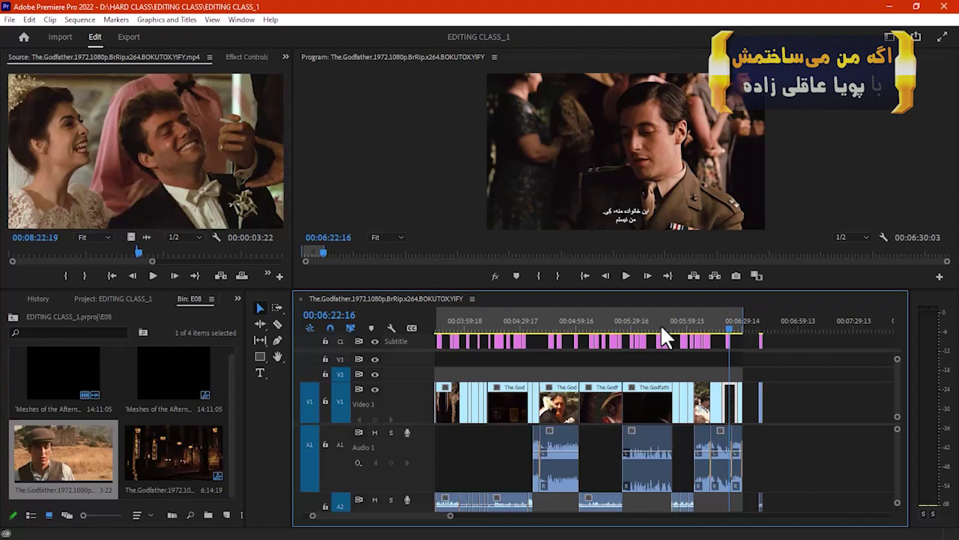
# - Play backwards to the woman in the hat at 00:06:19:20, and replay the cut to the man in uniform, pausing at 00:06:21:18
pyautogui.press('j')
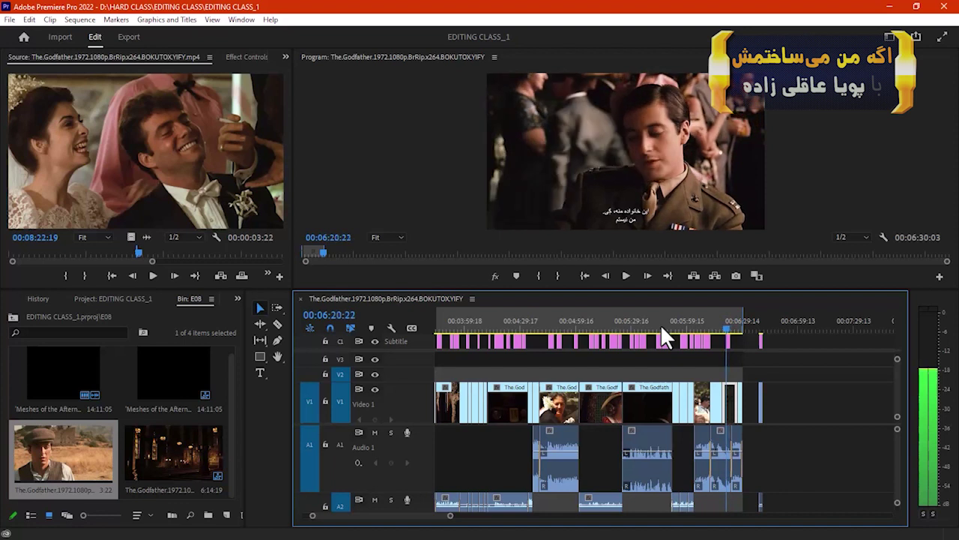
pyautogui.press('k')
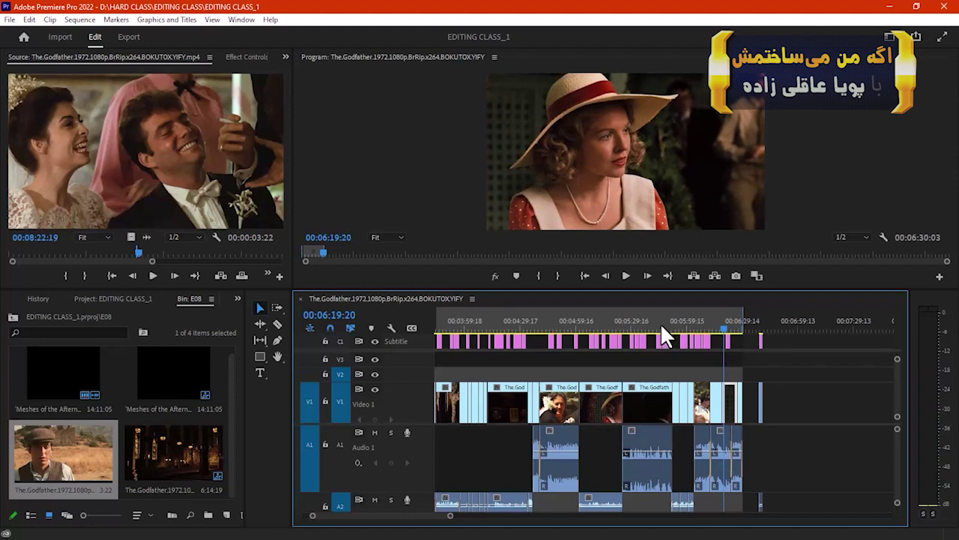
pyautogui.press('space')
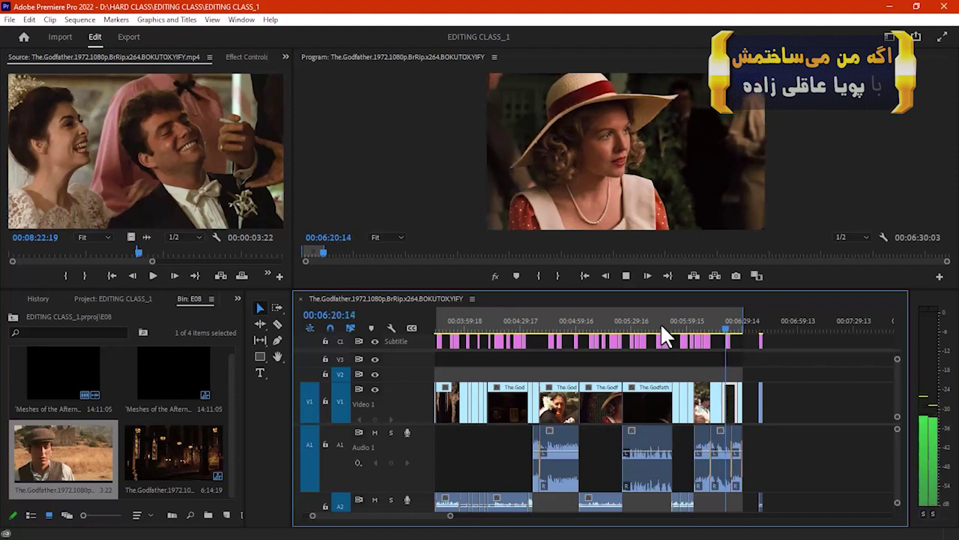
pyautogui.press('space')
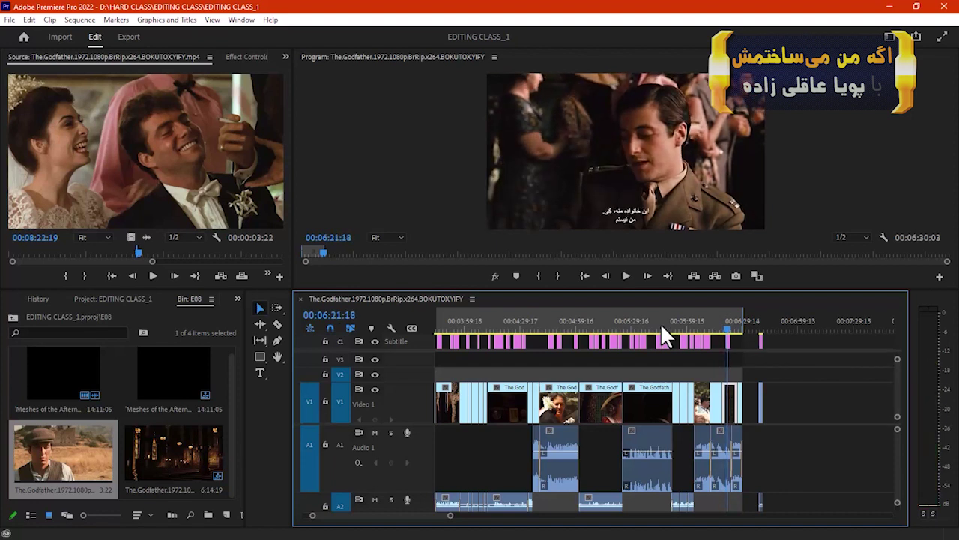
pyautogui.press('space')
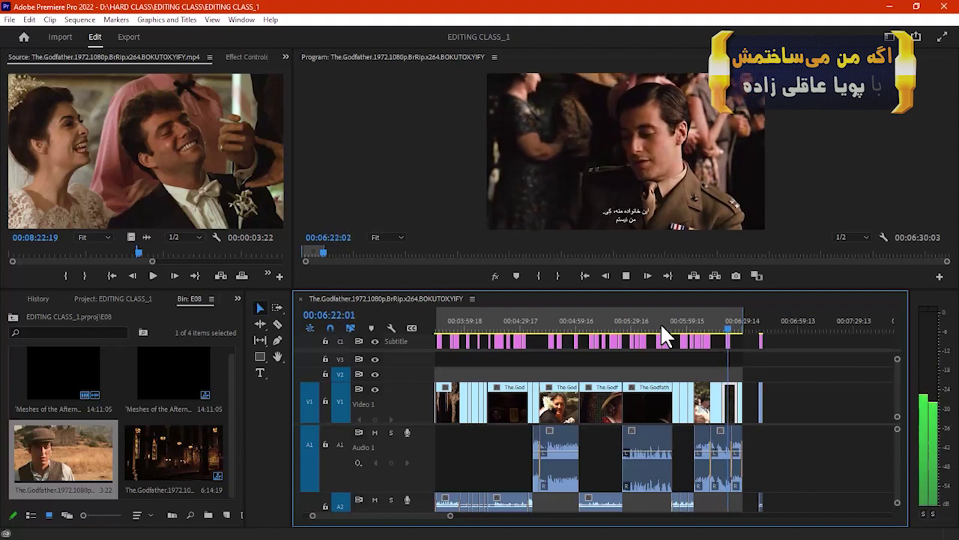